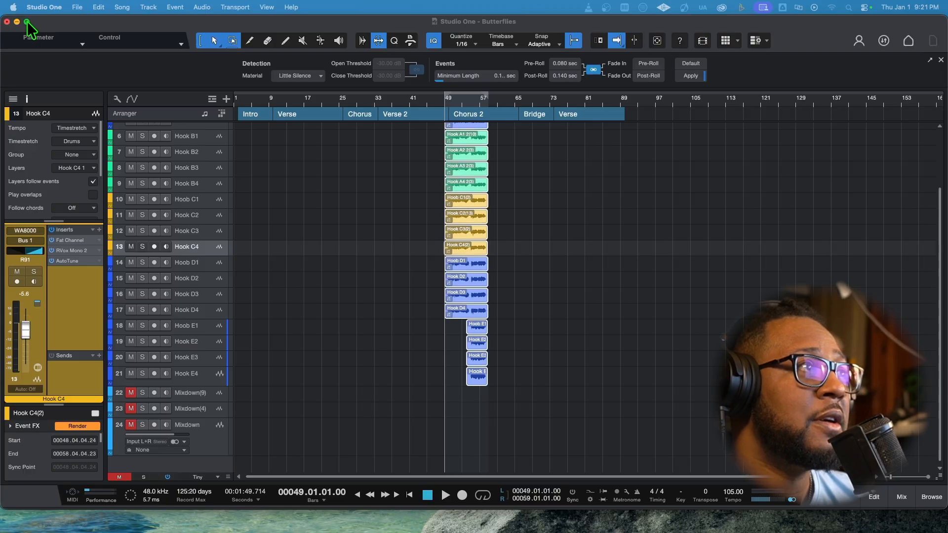
Enlarge the song window to fill the screen and play back the hook vocals in Chorus 2
left_click(27, 21)
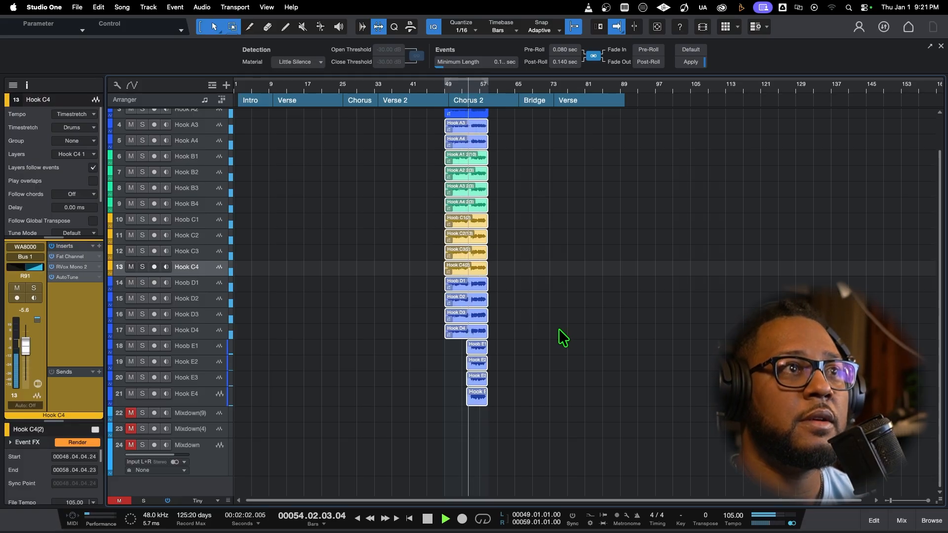
key("space")
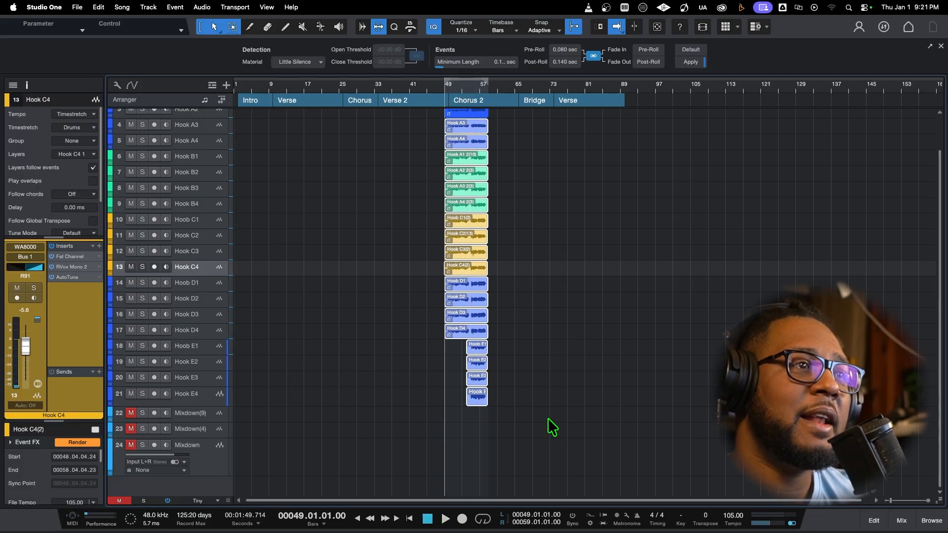
Try copying all the Chorus 2 hook vocal events to bar 76, and undo the copy
left_click_drag(542, 422, 440, 136)
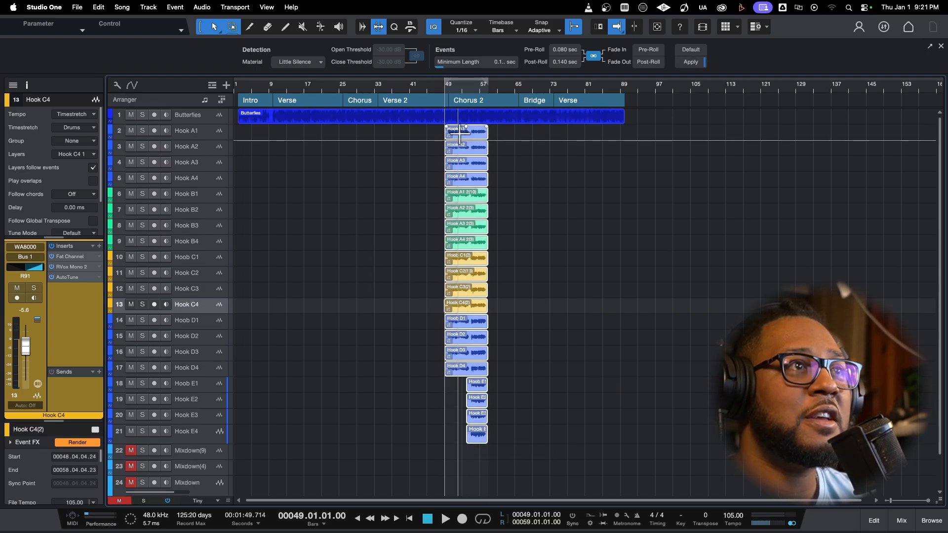
left_click_drag(461, 135, 580, 141)
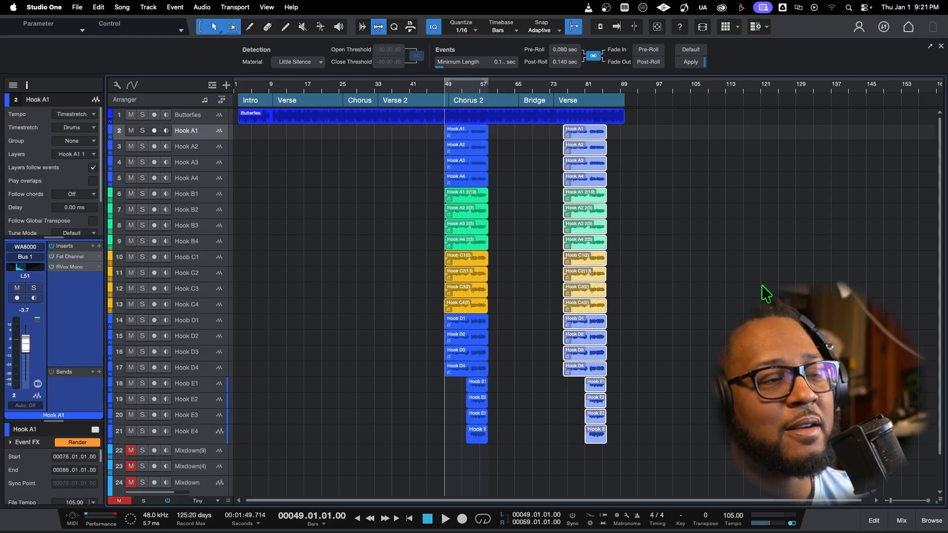
key("super+z")
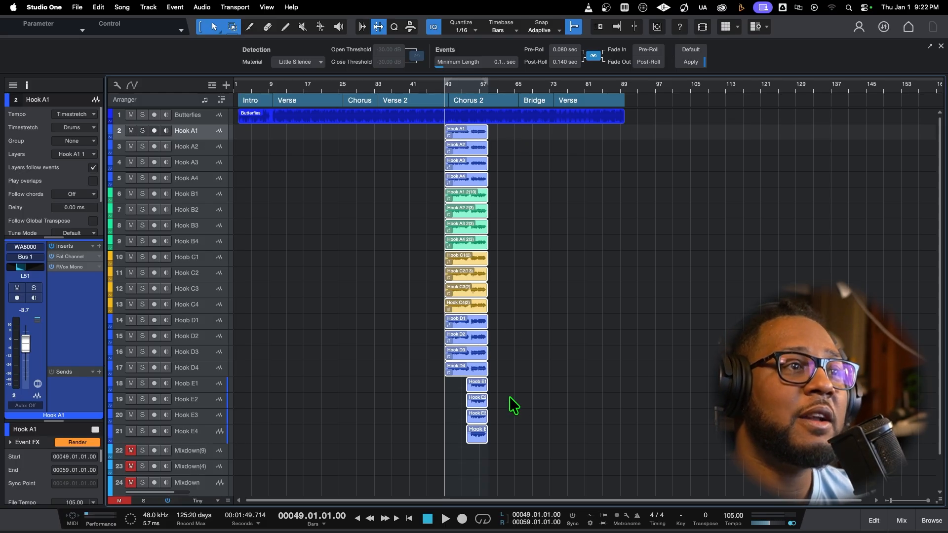
left_click(518, 450)
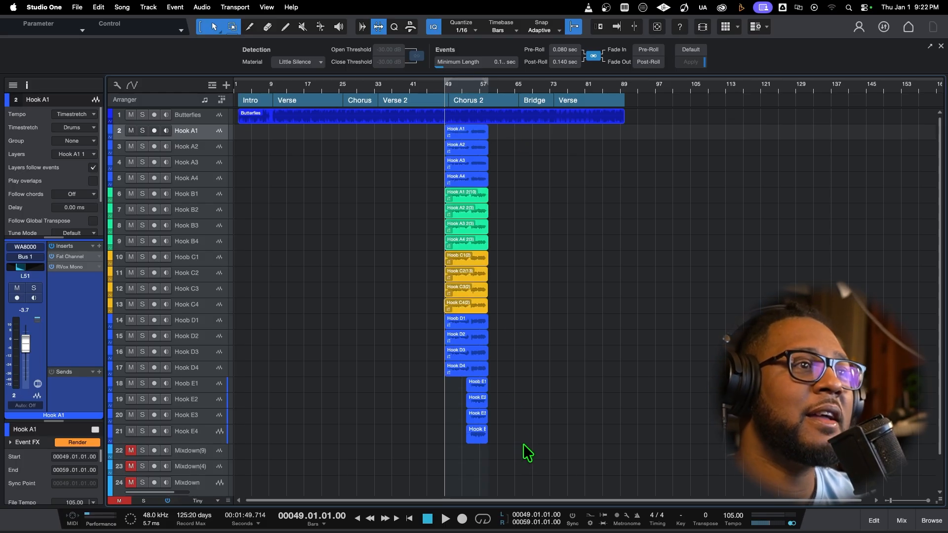
Render all the Chorus 2 hook vocal events to a single new track with Mixdown Selection, keeping the exported file
left_click_drag(523, 445, 426, 137)
right_click(466, 135)
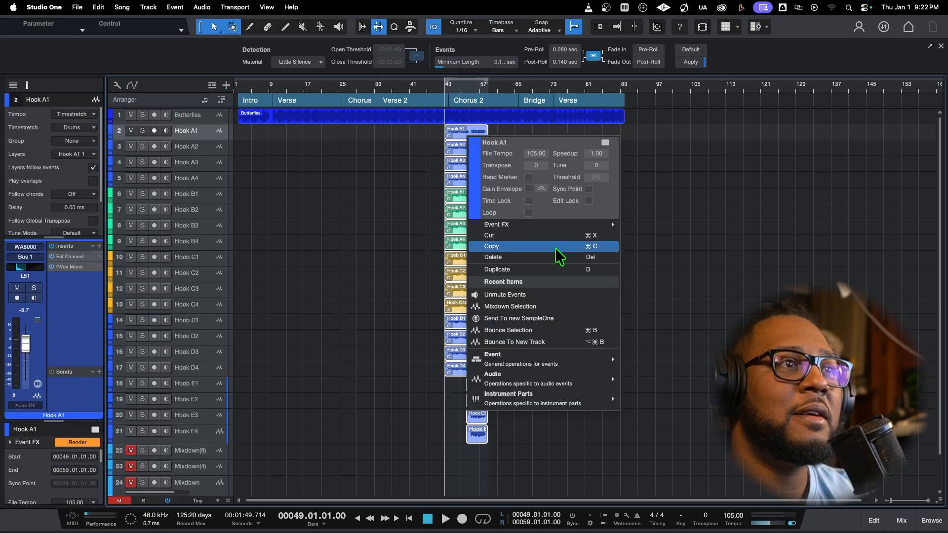
left_click(550, 310)
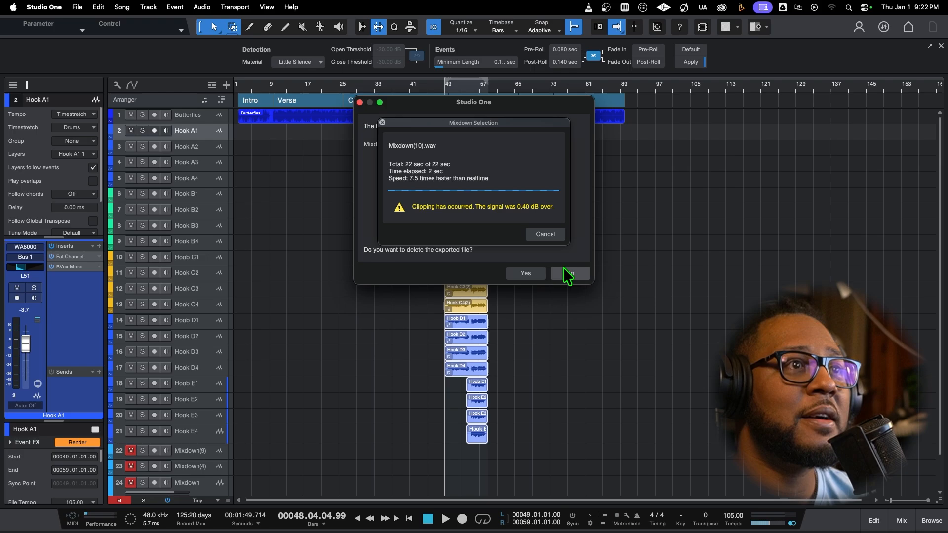
left_click(565, 273)
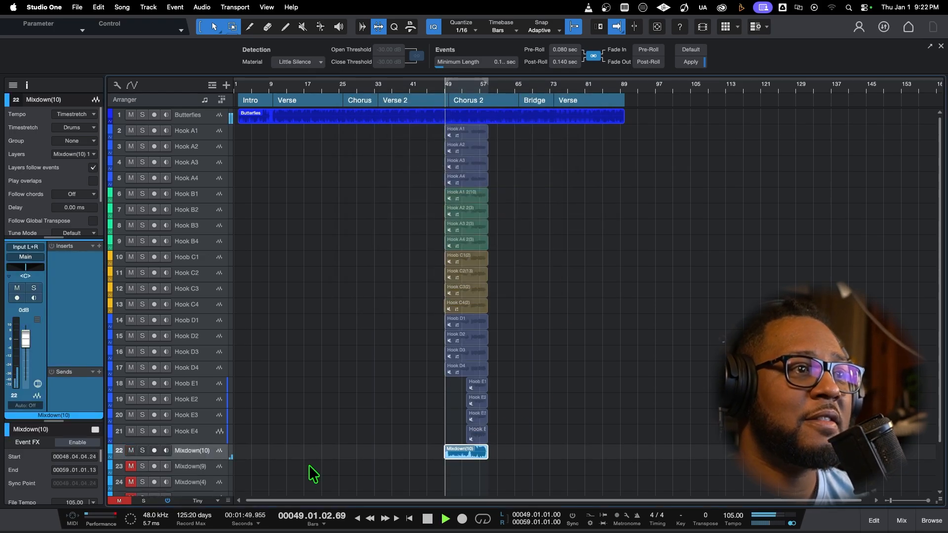
Solo the new Mixdown(10) audio track and listen to the rendered vocals
left_click(142, 450)
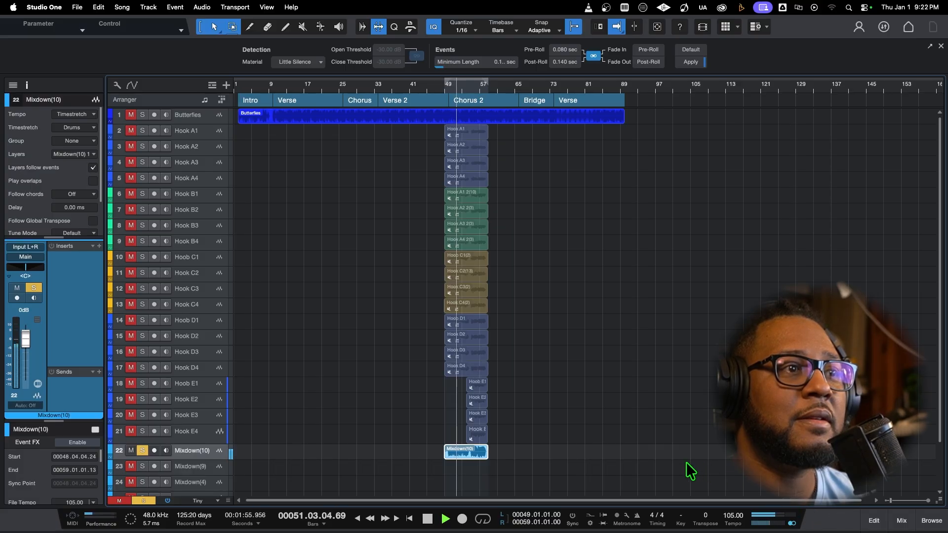
key("space")
Send the Mixdown(10) audio event to a new SampleOne instrument
scroll(620, 447, "down", 3)
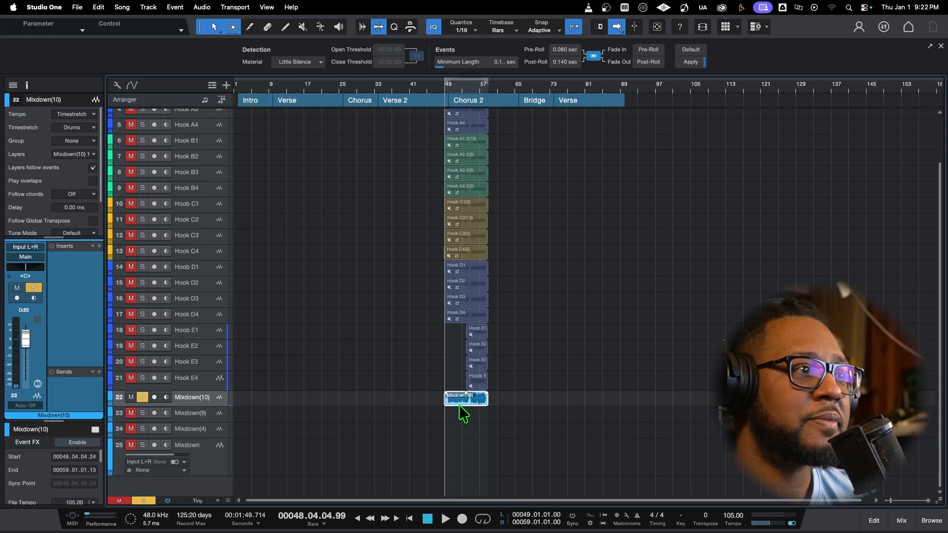
right_click(224, 477)
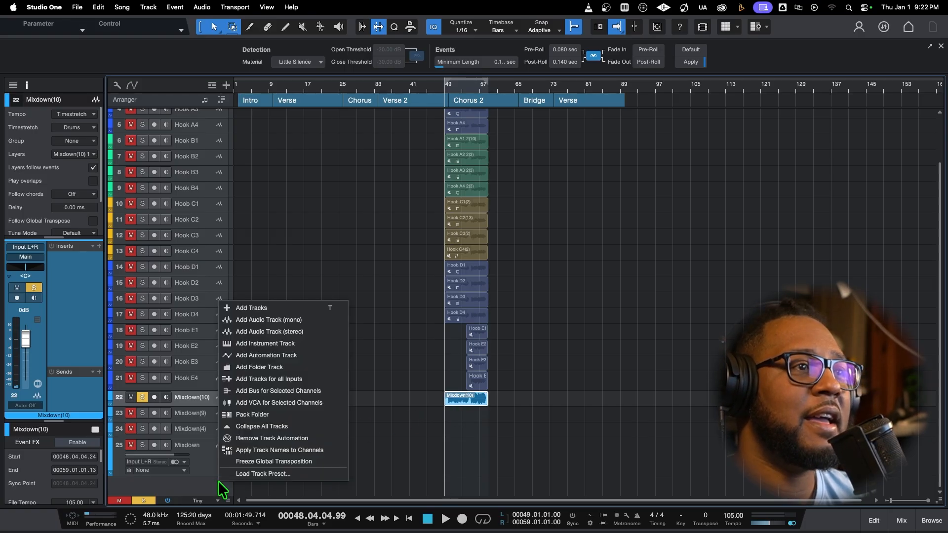
left_click(224, 480)
right_click(475, 404)
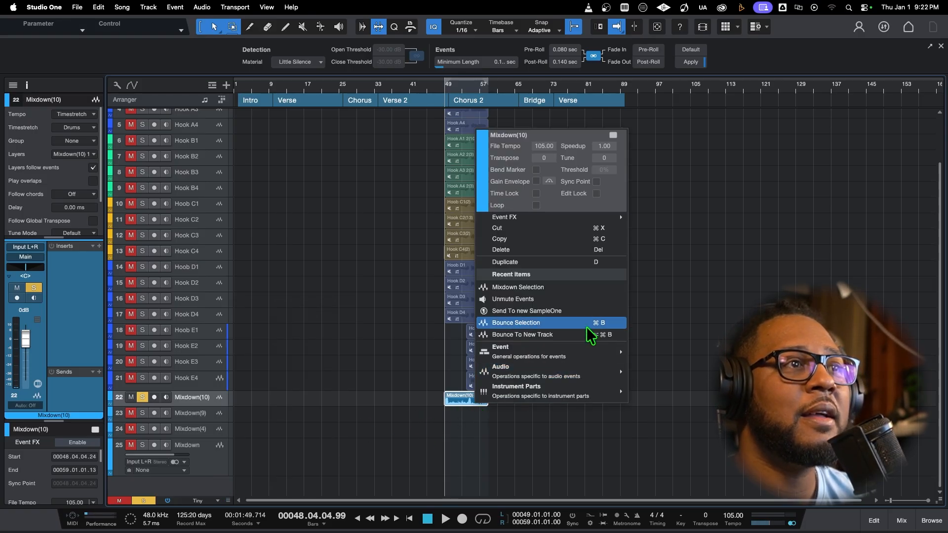
mouse_move(586, 375)
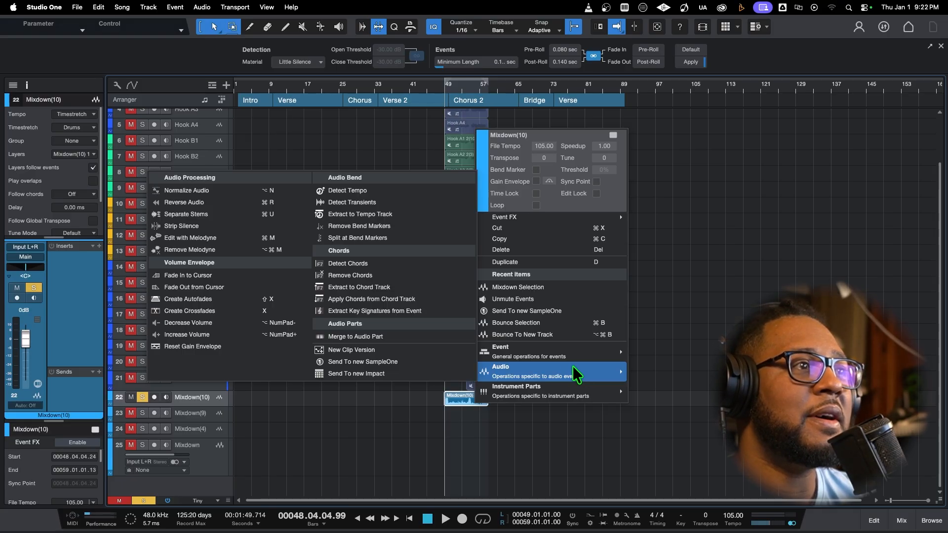
left_click(431, 363)
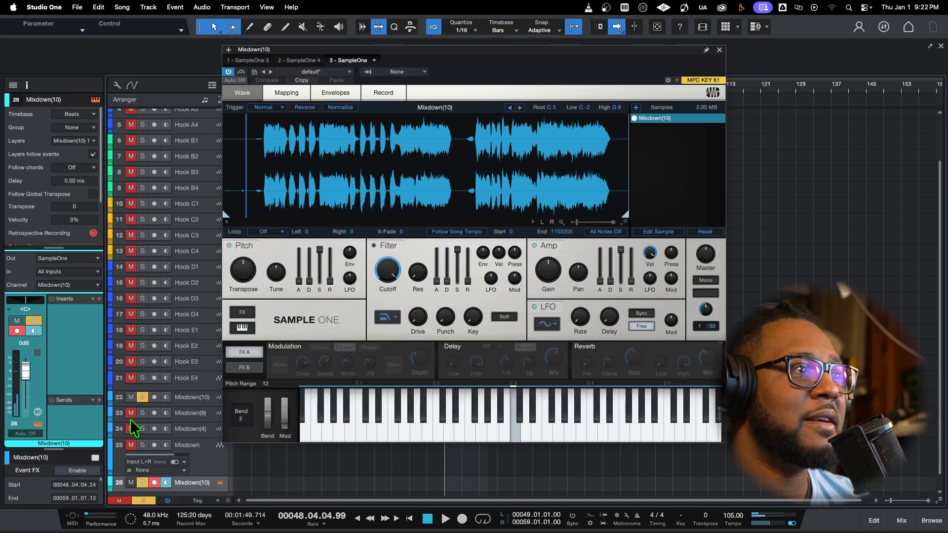
Trim the sample's start in SampleOne to where the vocals begin, and unsolo both Mixdown(10) tracks
left_click(141, 398)
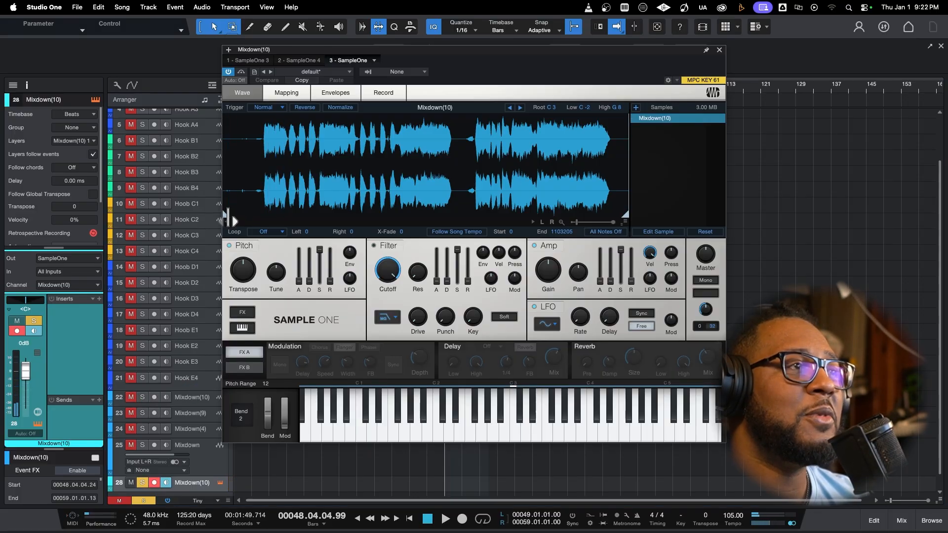
left_click_drag(227, 216, 271, 206)
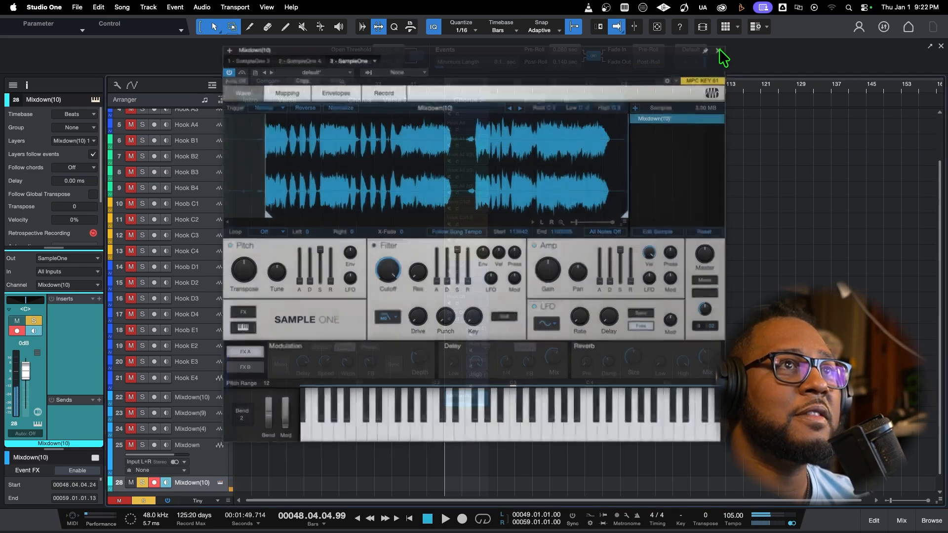
left_click(719, 50)
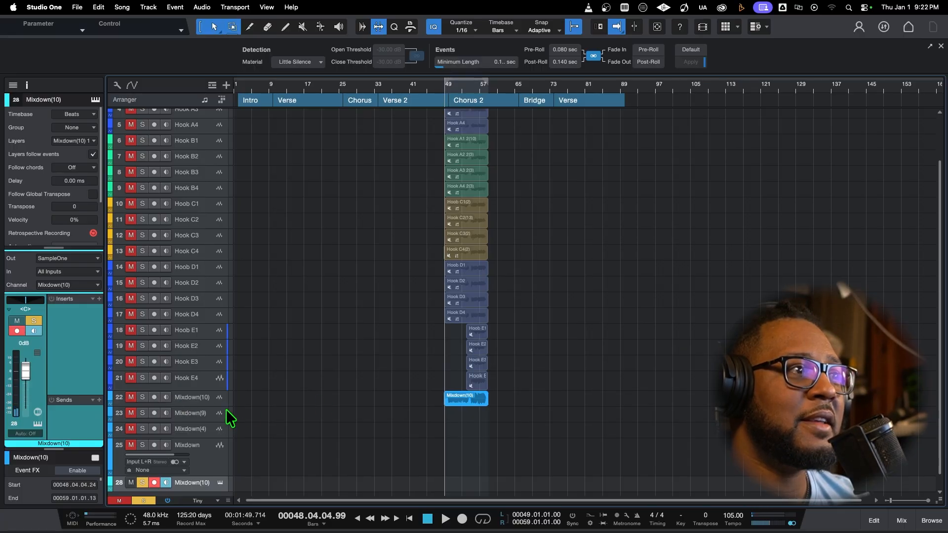
scroll(144, 456, "down", 1)
left_click(142, 466)
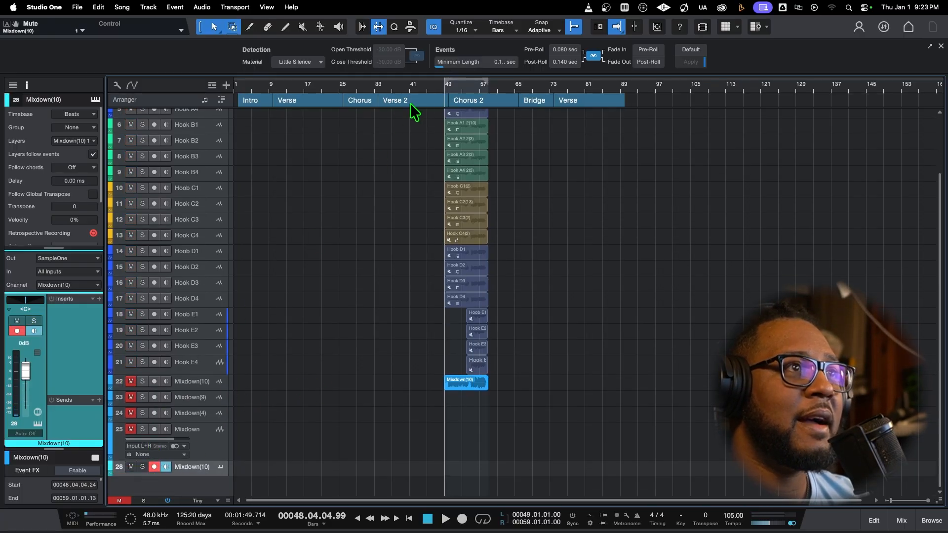
Play the song from bar 46 to hear the sample against the beat, and check the channels in the mixer
left_click(432, 85)
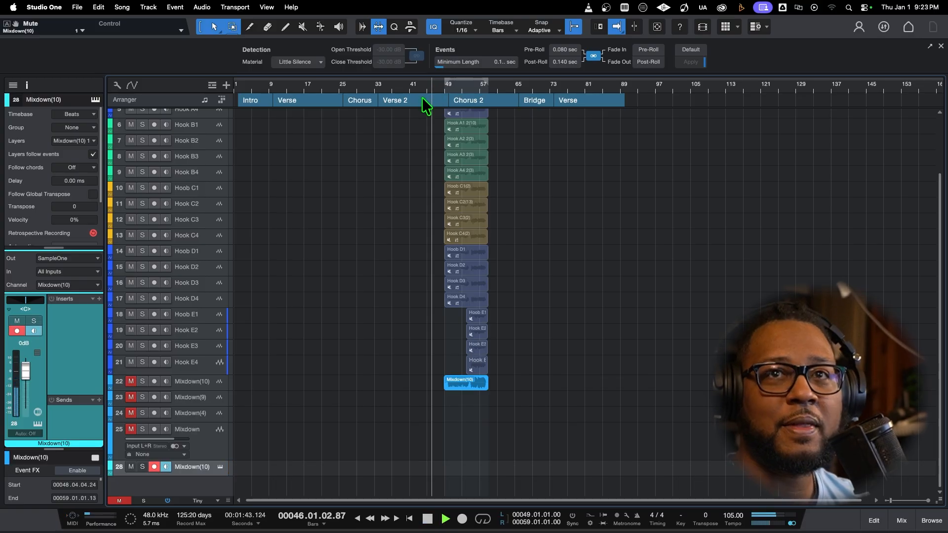
key("space")
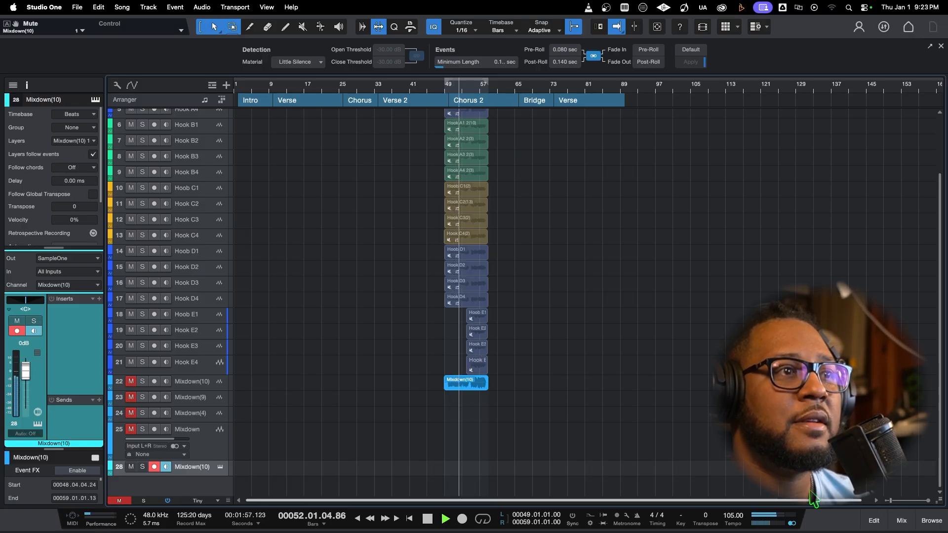
left_click(900, 522)
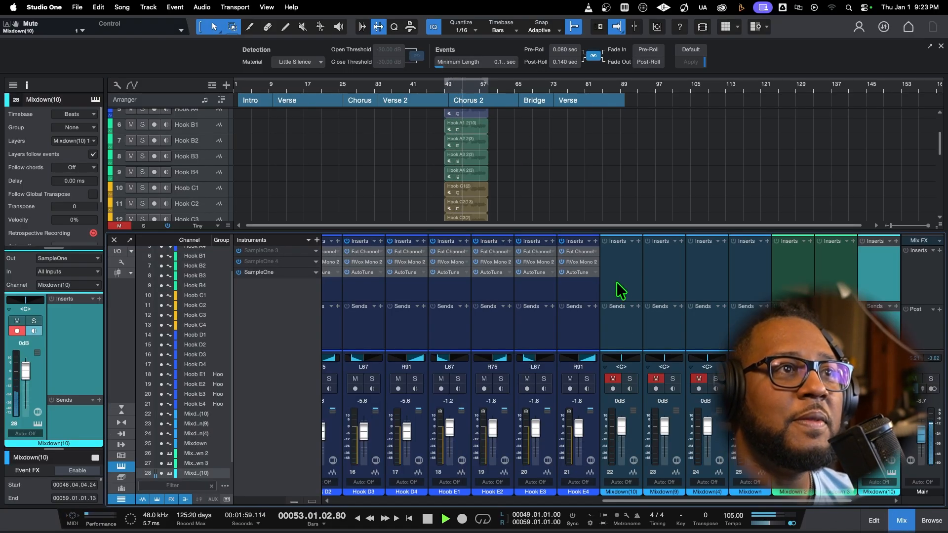
key("F3")
key("space")
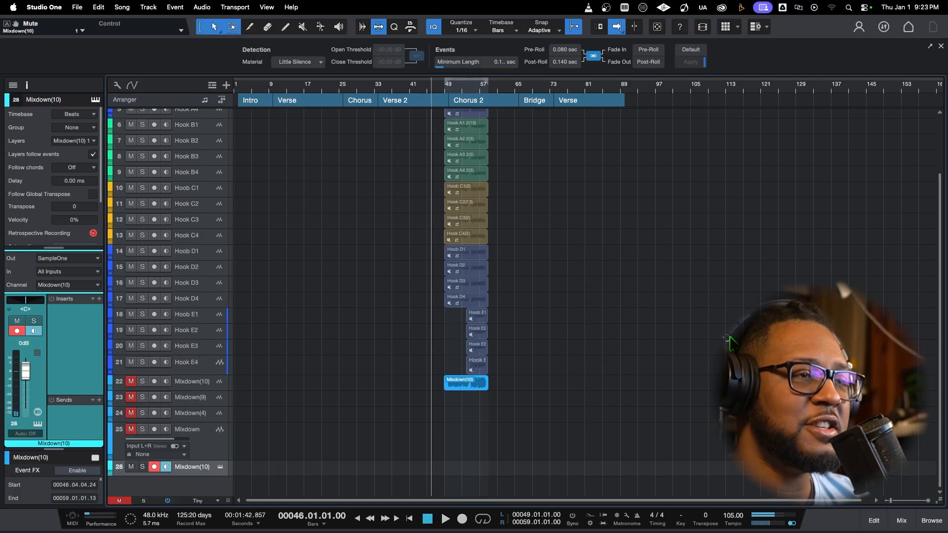
Place the playback cursor at bar 48 and lower the Mixdown(10) instrument track's volume to -5.6 dB
left_click(440, 89)
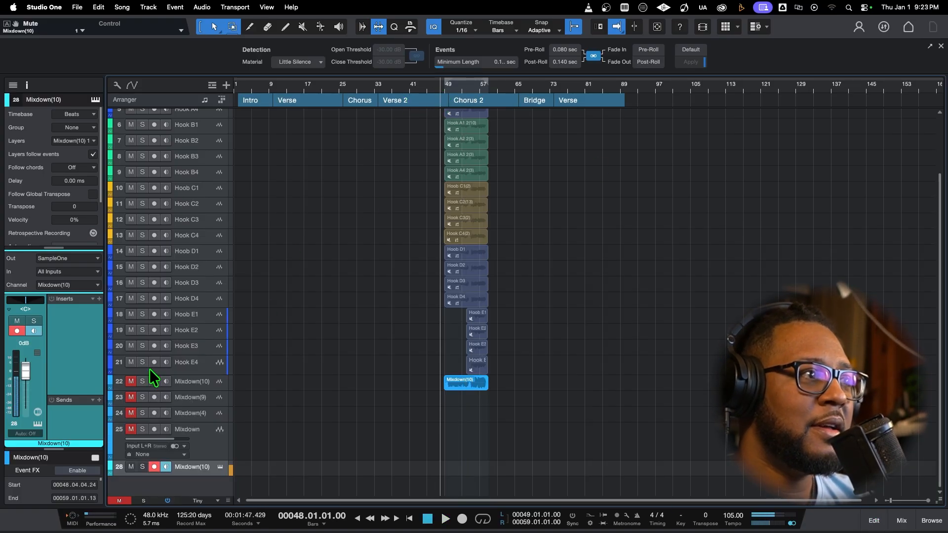
left_click_drag(28, 368, 40, 366)
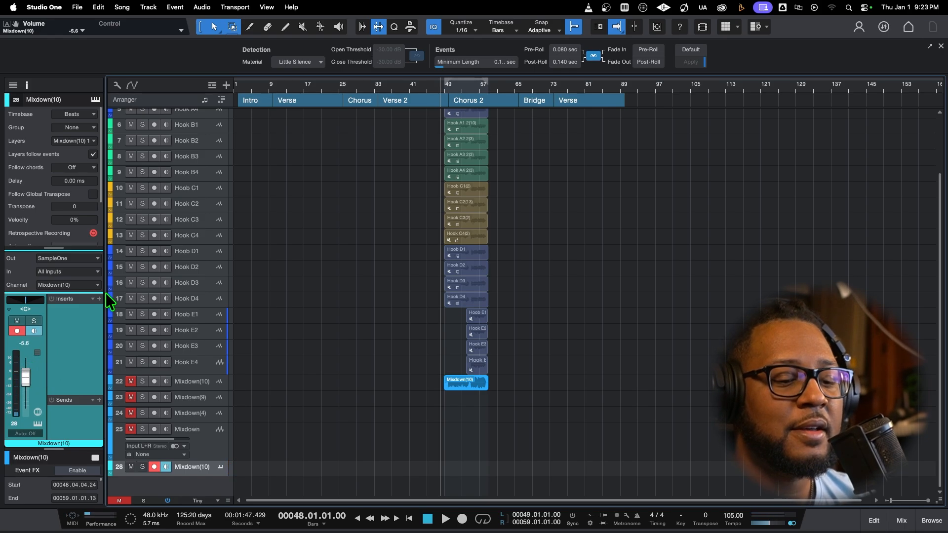
Try recording a sample trigger take on the Mixdown(10) instrument track from bar 48, and delete it
key("KP_Multiply")
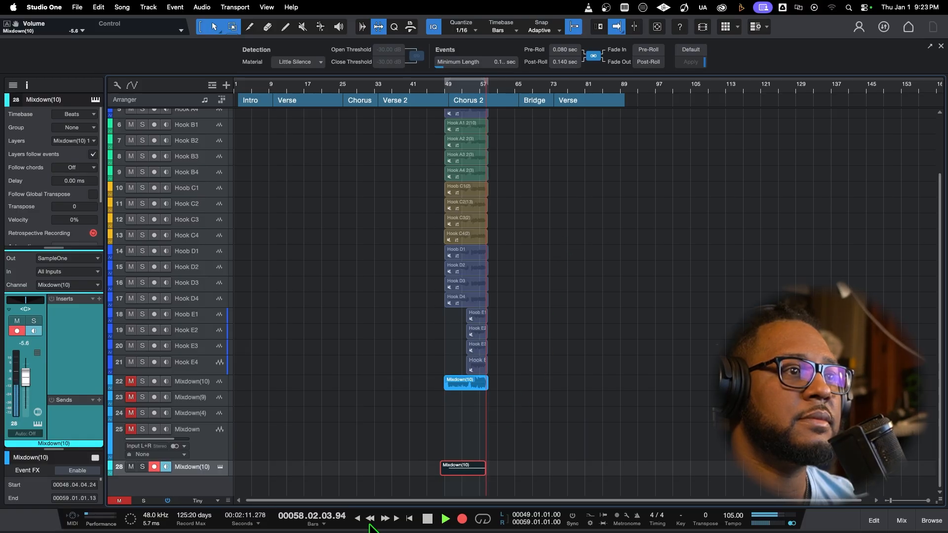
left_click(427, 518)
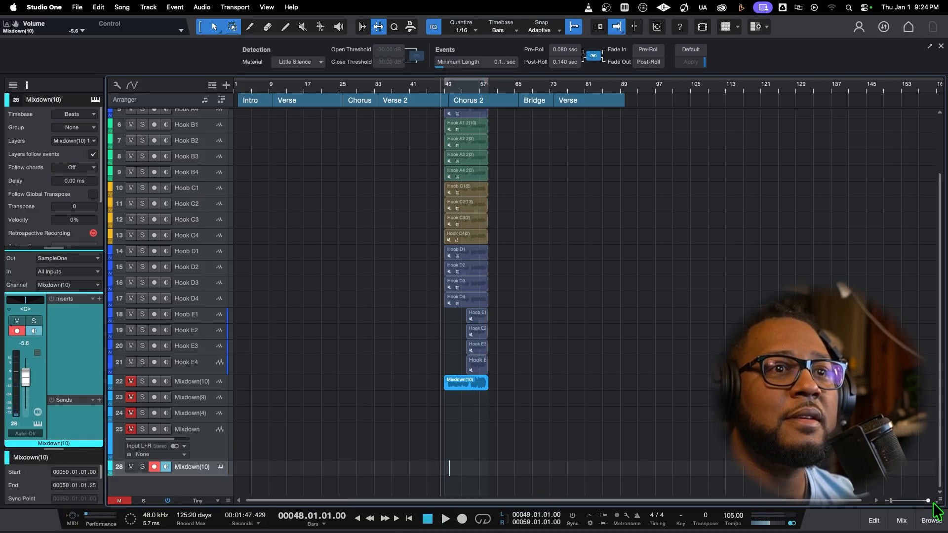
left_click_drag(929, 501, 897, 500)
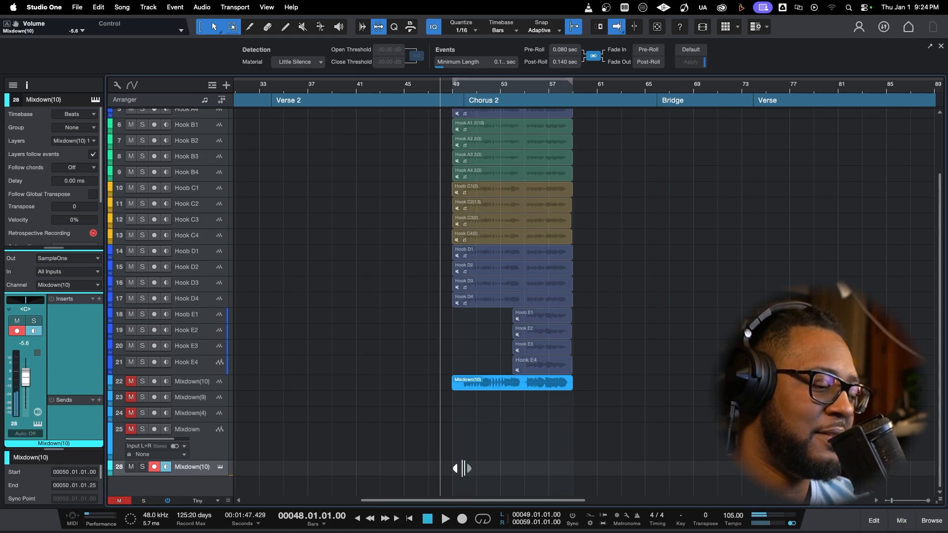
left_click_drag(484, 466, 449, 470)
key("Delete")
Record a new trigger part on the Mixdown(10) instrument track across Chorus 2 and play it back from bar 49, beat 4
key("space")
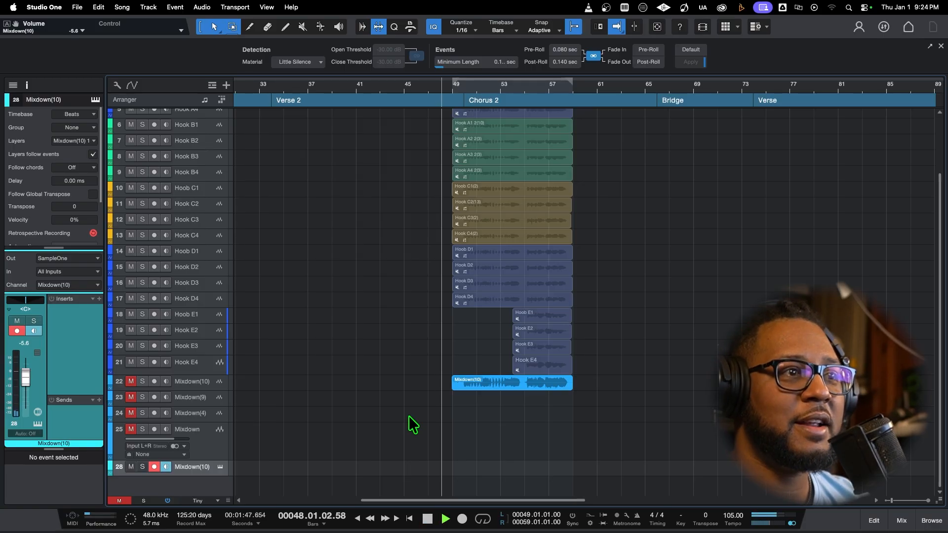
key("KP_Multiply")
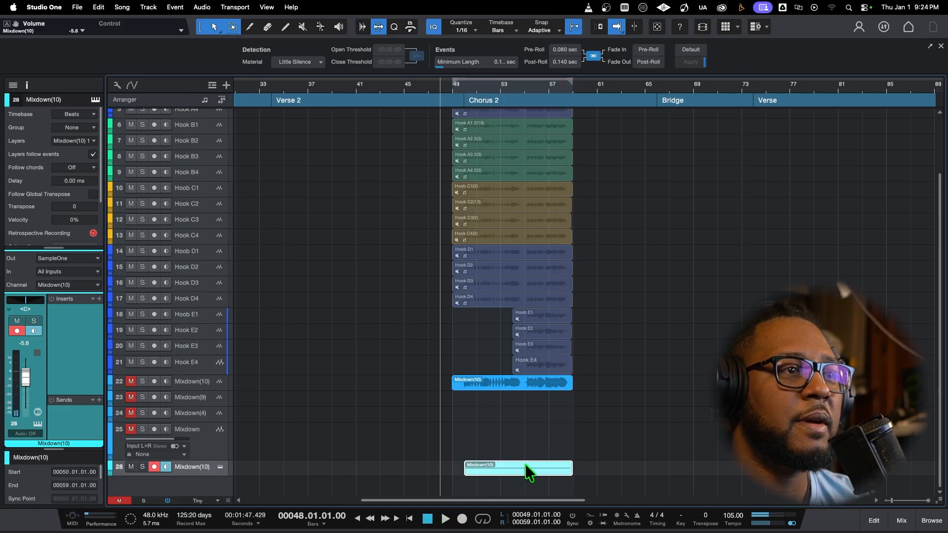
left_click(461, 81)
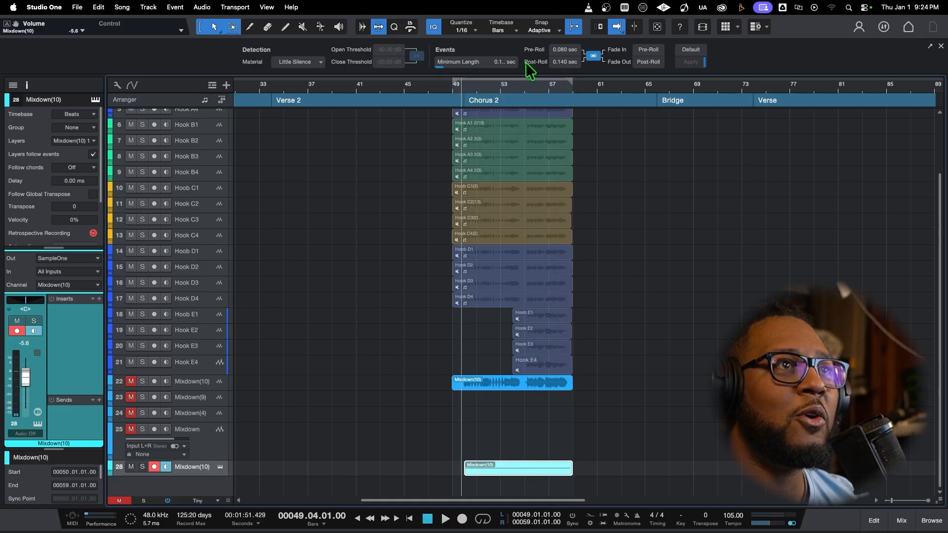
key("space")
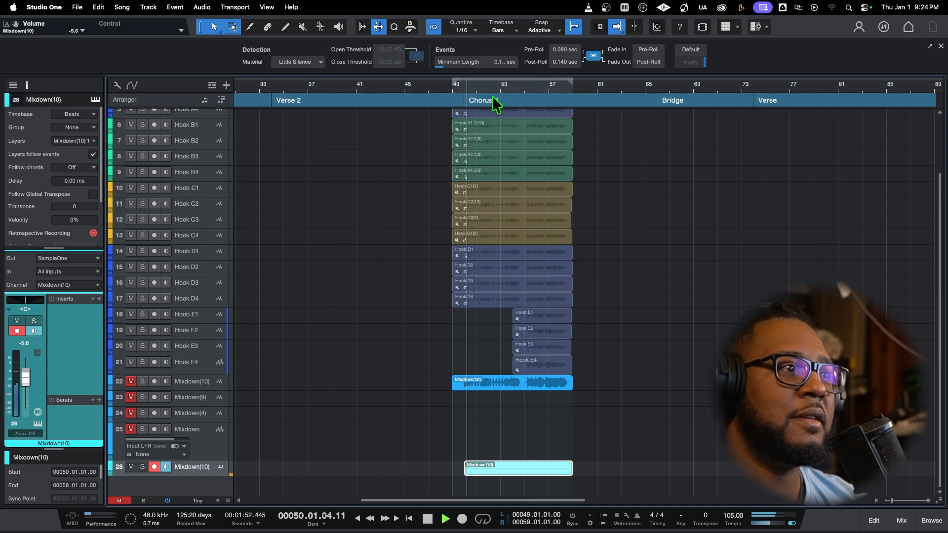
key("space")
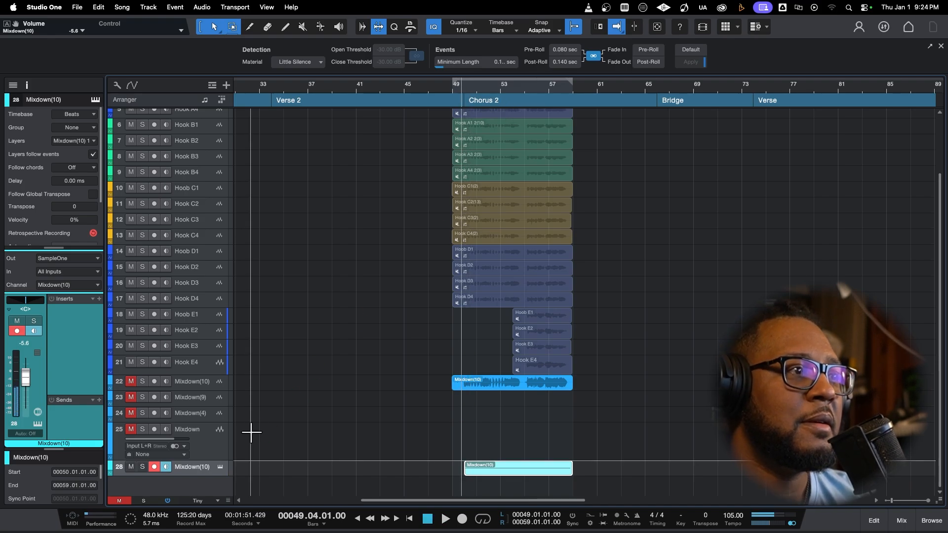
Duplicate the Mixdown(10) instrument track with its recorded part using Duplicate Track (complete)
right_click(195, 470)
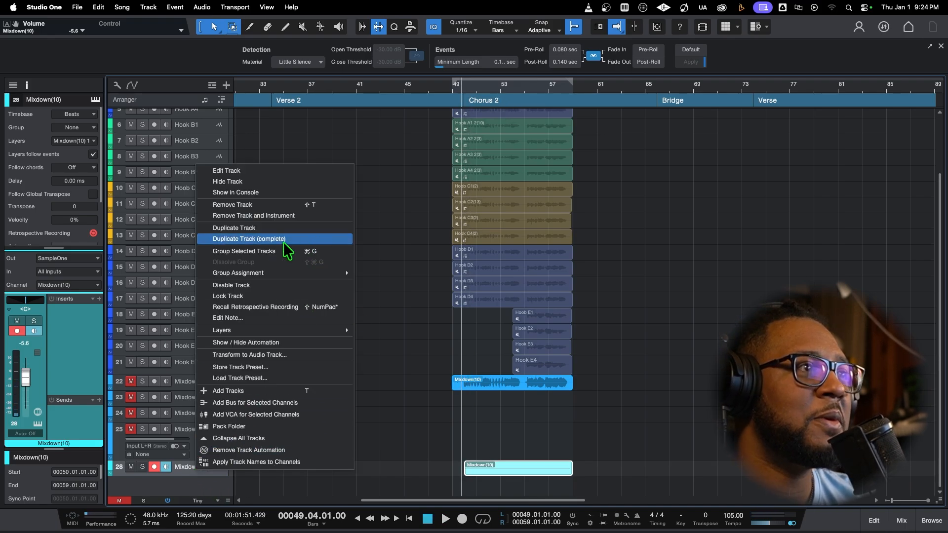
left_click(269, 239)
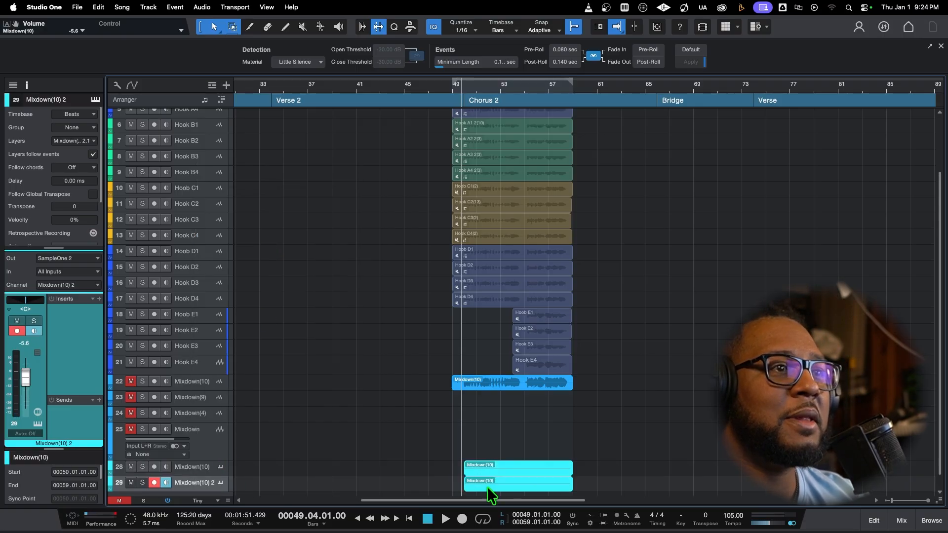
Delete the duplicated part on the Mixdown(10) 2 track and record a new trigger part there, starting playback from bar 56, beat 3
key("Delete")
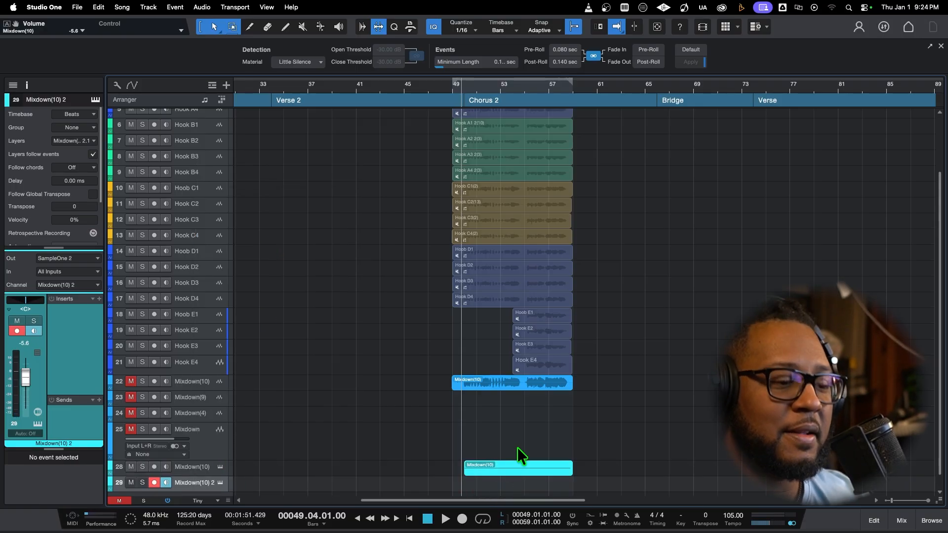
left_click(541, 89)
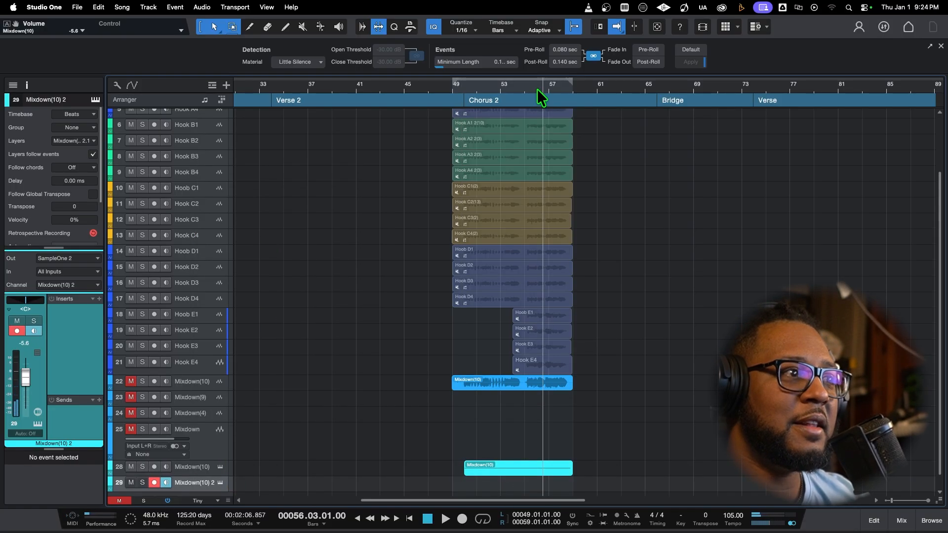
key("space")
key("KP_Multiply")
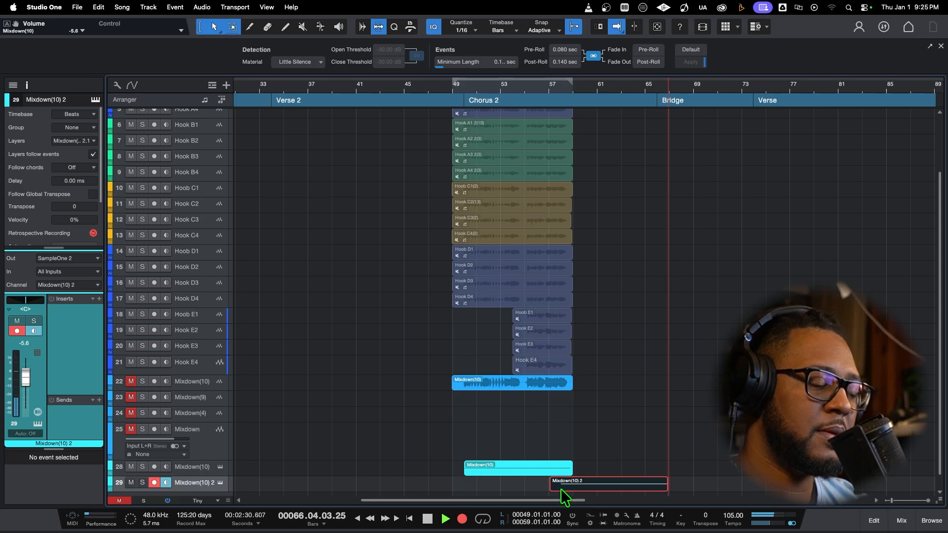
key("space")
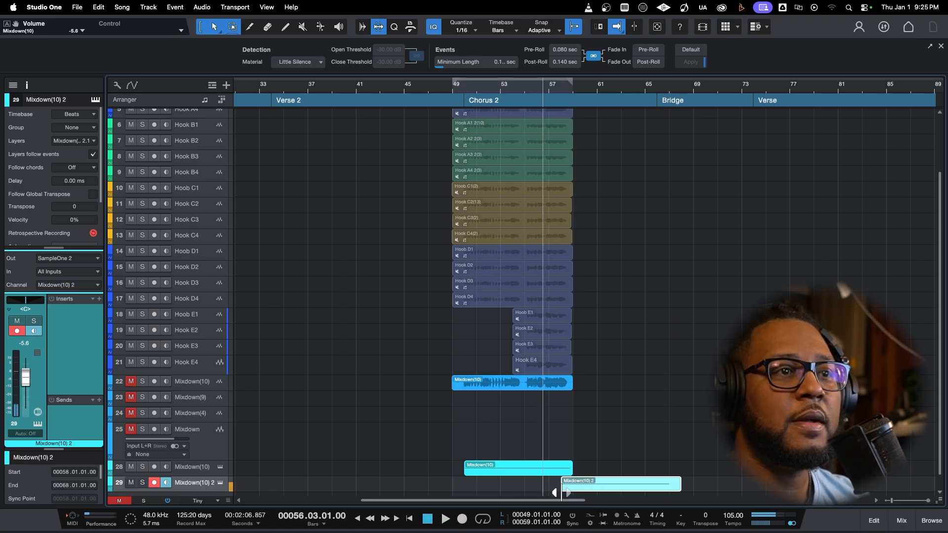
Adjust the end of the long C 3 note in the Mixdown(10) 2 part to bar 66, at the start of the Bridge
left_click(642, 88)
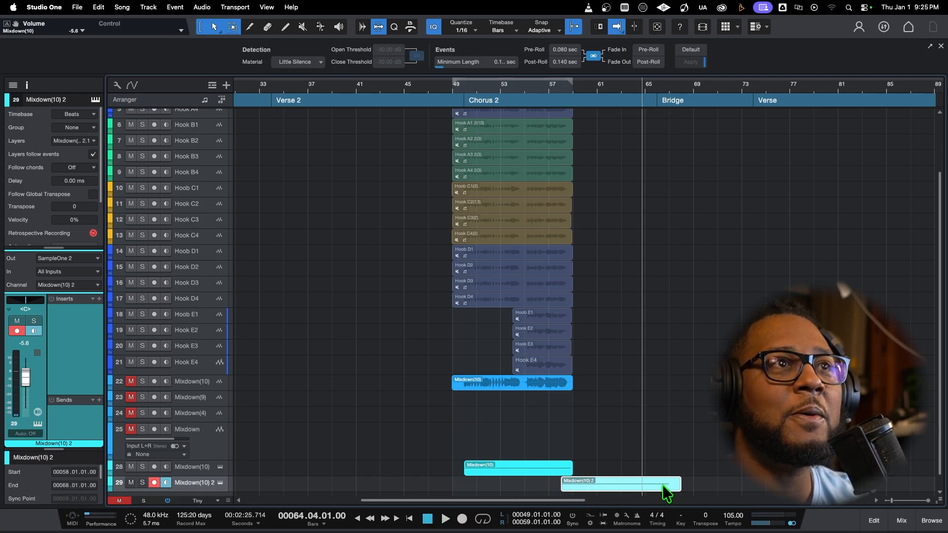
left_click(658, 85)
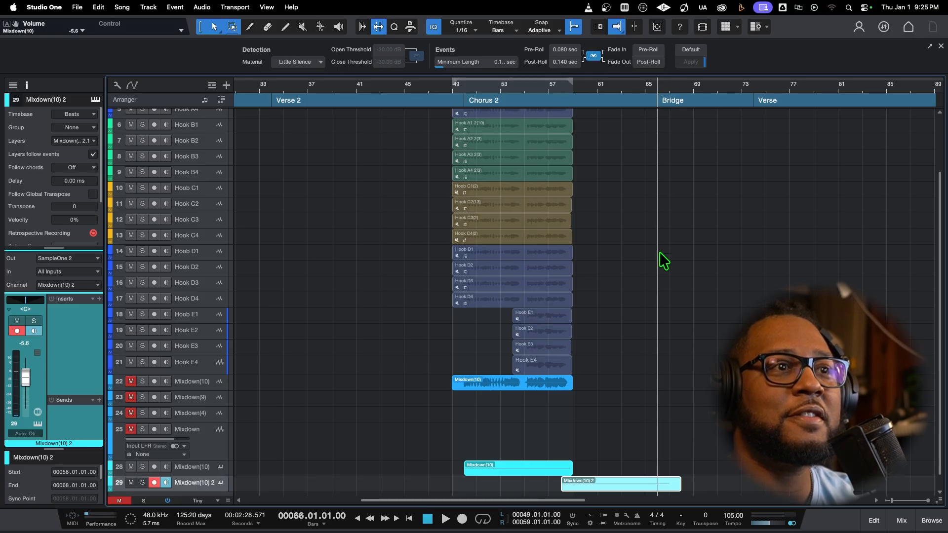
double_click(653, 489)
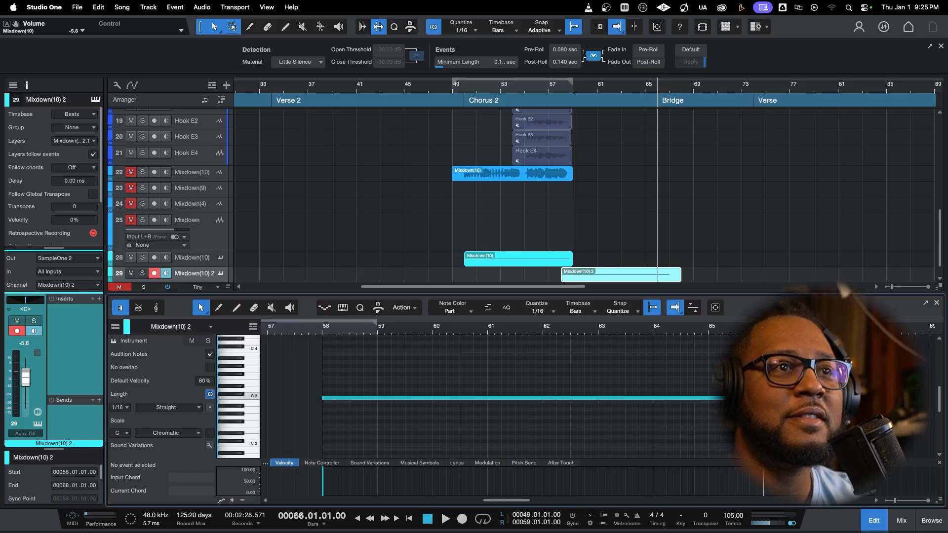
left_click_drag(820, 398, 817, 397)
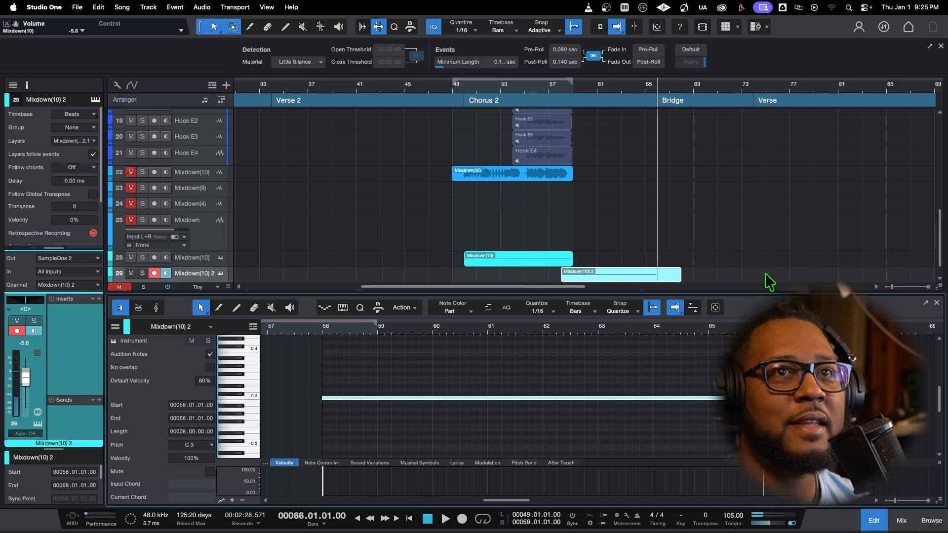
Turn on Reverse for the sample in the Mixdown(10) instrument track's SampleOne
left_click(220, 258)
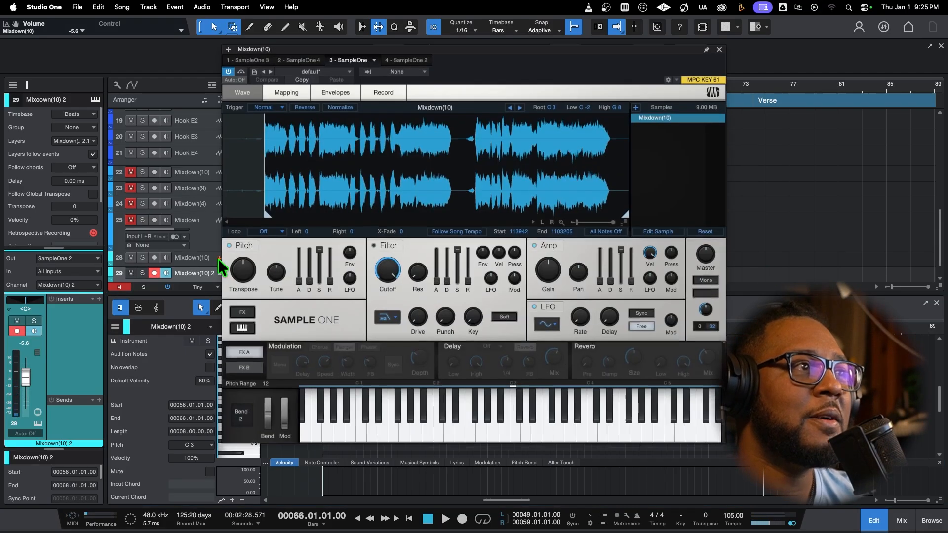
left_click(208, 258)
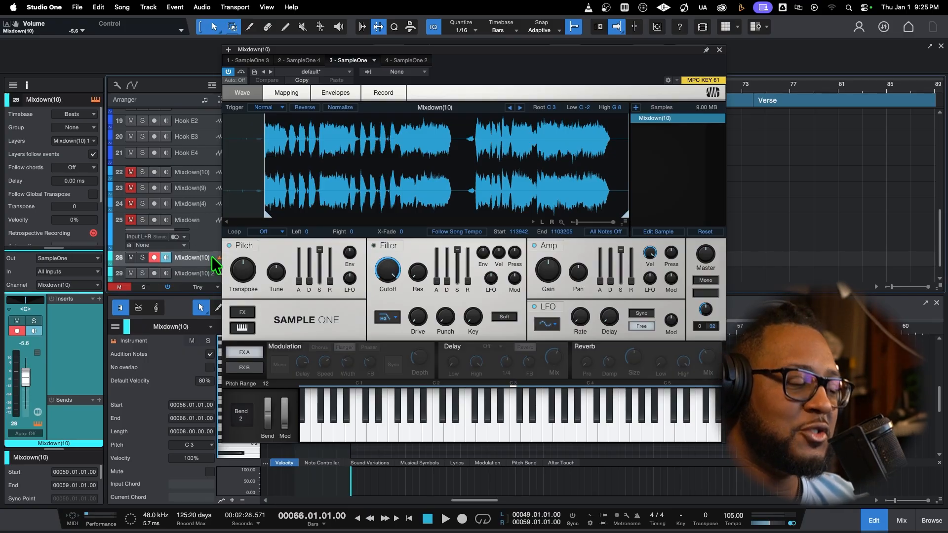
left_click(296, 107)
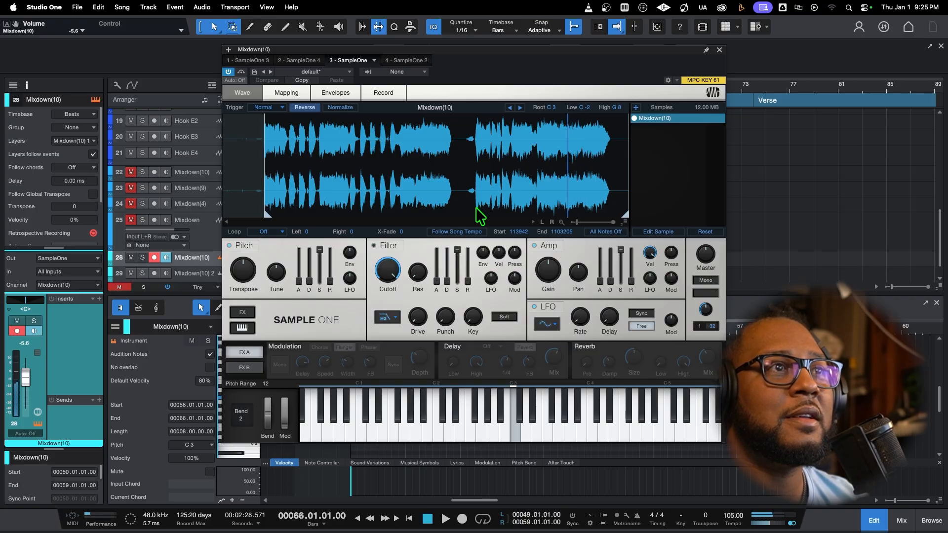
left_click(719, 50)
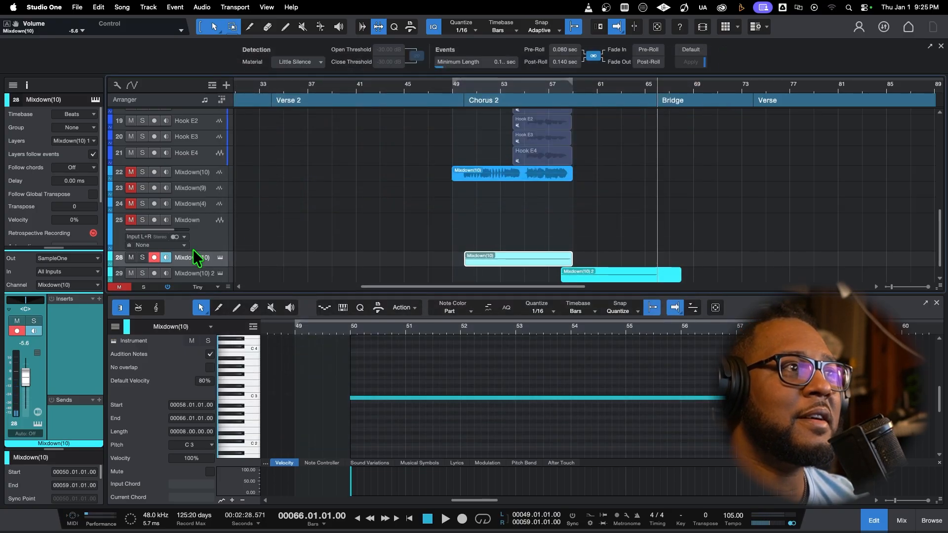
Hide the on-screen keyboard in the Mixdown(10) track's SampleOne window, leaving the effects section shown
left_click(219, 257)
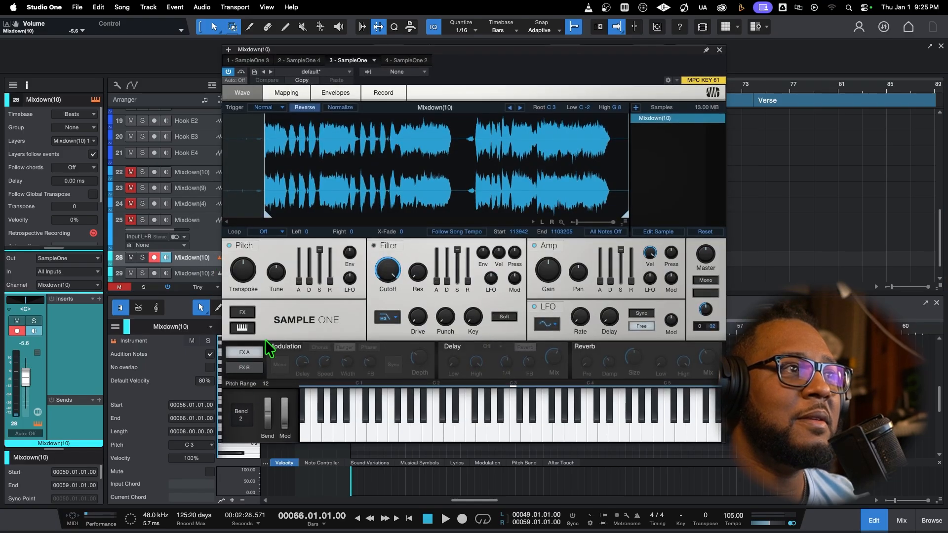
left_click(251, 327)
left_click(249, 327)
left_click(250, 328)
left_click(245, 312)
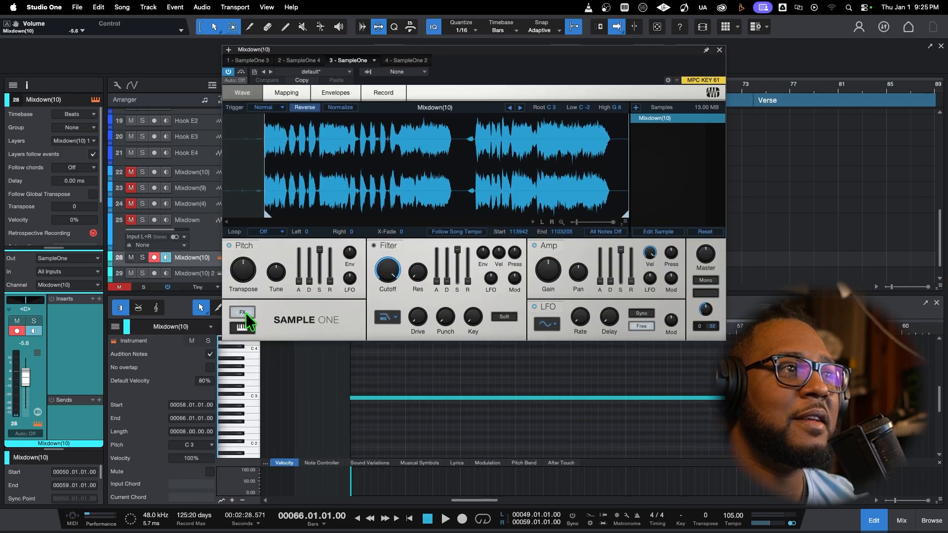
left_click(245, 312)
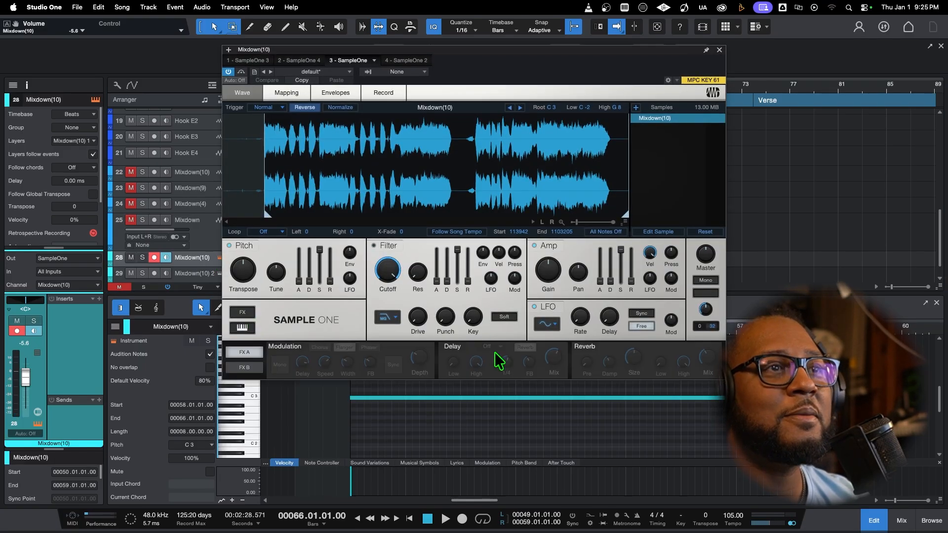
left_click(244, 313)
left_click(244, 313)
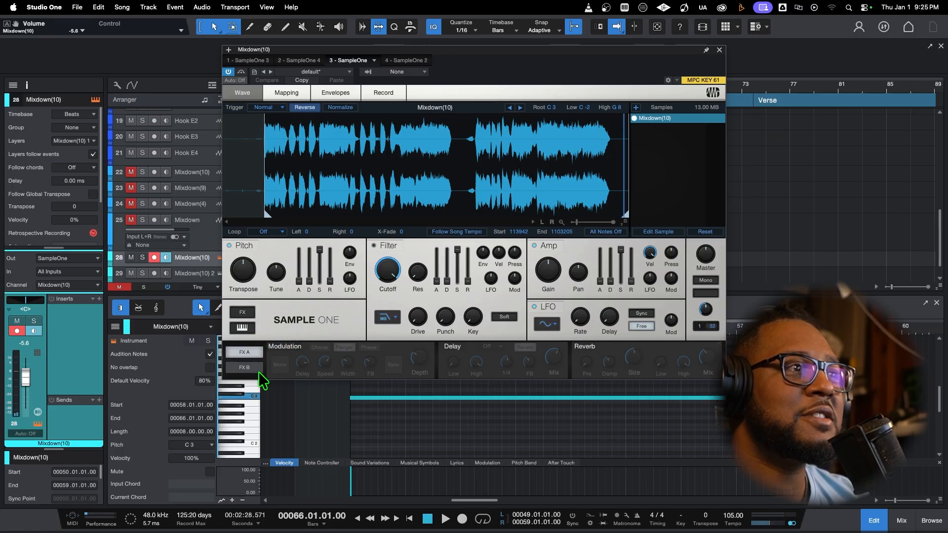
Turn off Reverse, set the amp velocity strength to 0 %, and move the sample's start marker to 717152 in SampleOne
left_click(303, 108)
mouse_move(269, 216)
left_mouse_down()
mouse_move(522, 208)
mouse_move(466, 206)
mouse_move(498, 204)
left_mouse_up()
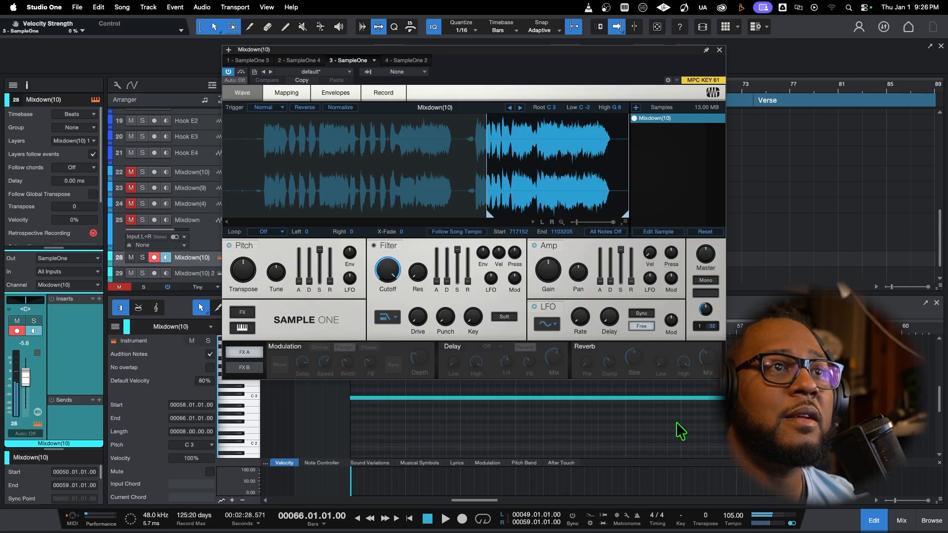
left_click(719, 50)
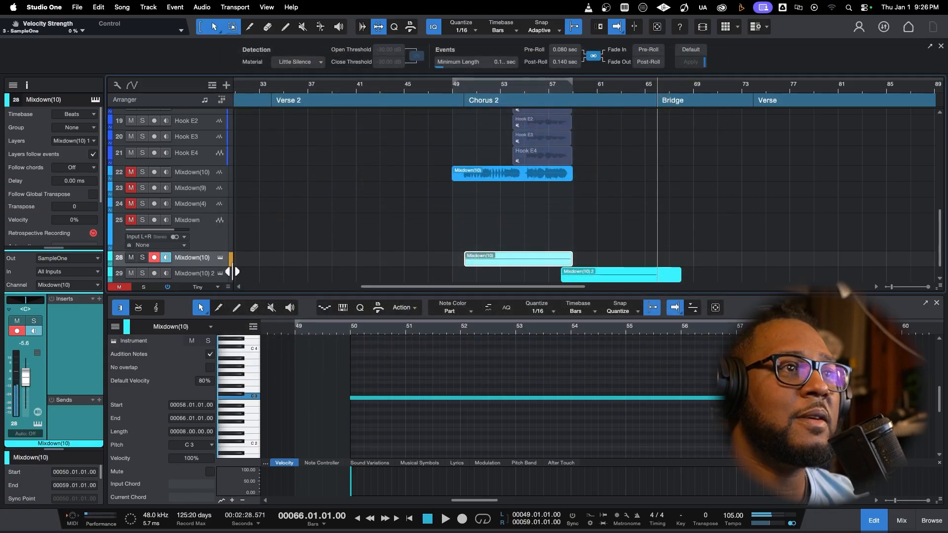
Move the sample's start marker in the Mixdown(10) track's SampleOne to 113942
left_click(220, 257)
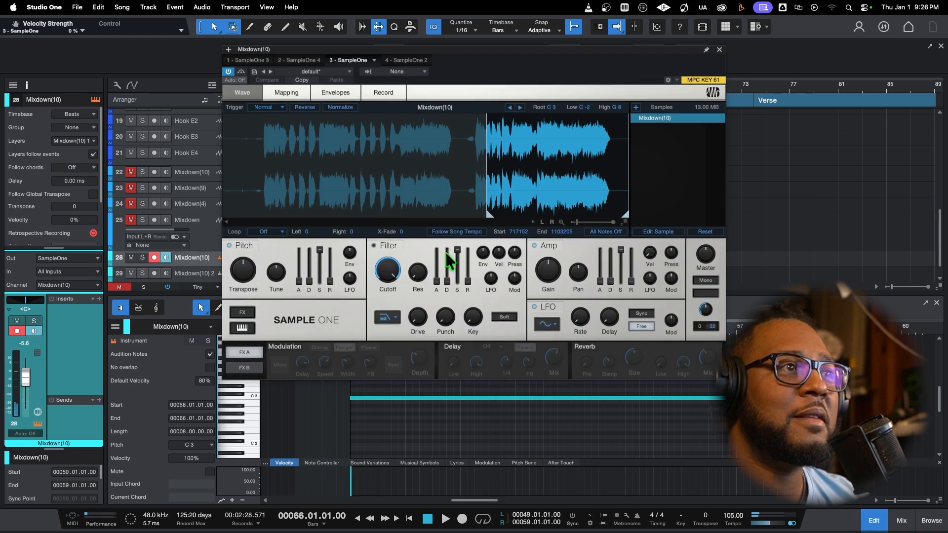
left_click_drag(488, 219, 267, 220)
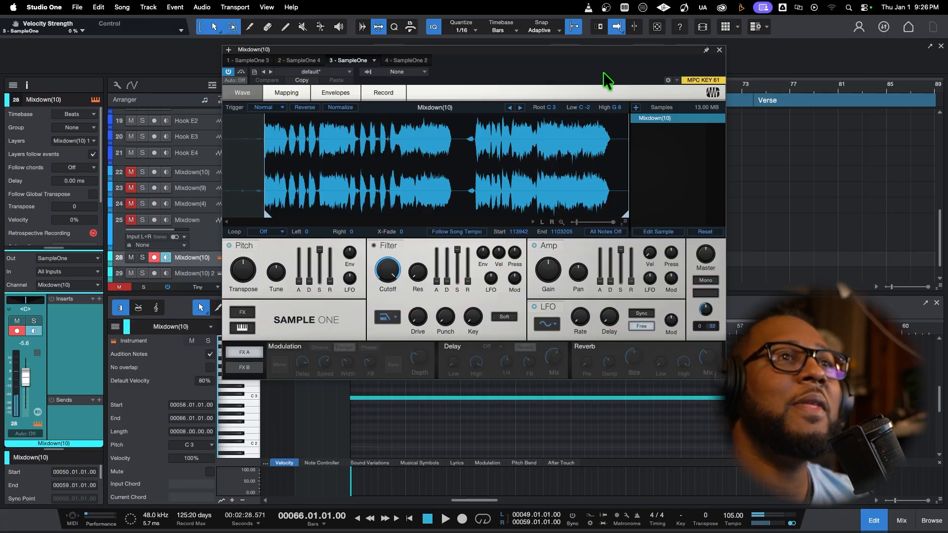
left_click(719, 50)
Close the note editor and play back the arrangement from bar 49
scroll(601, 178, "up", 8)
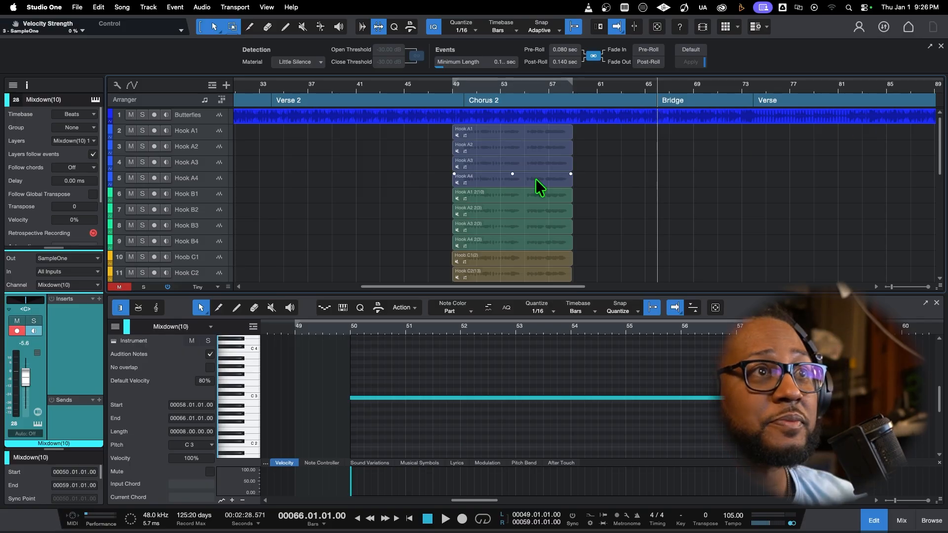
left_click(901, 521)
left_click(902, 520)
scroll(683, 363, "down", 3)
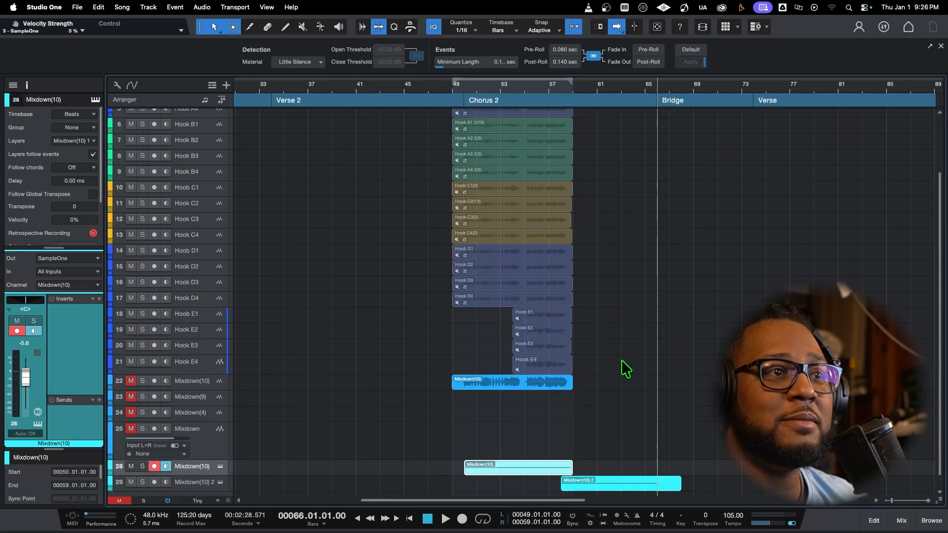
left_click(451, 89)
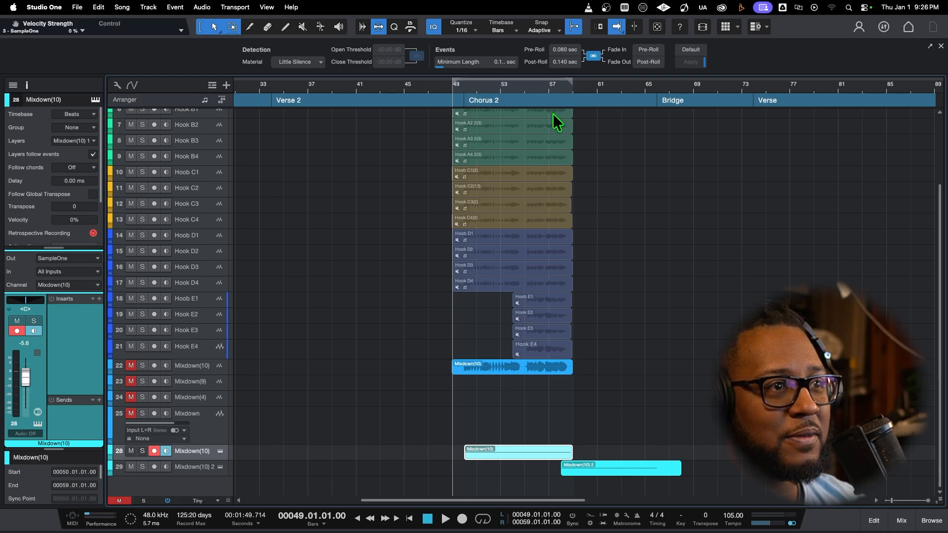
key("space")
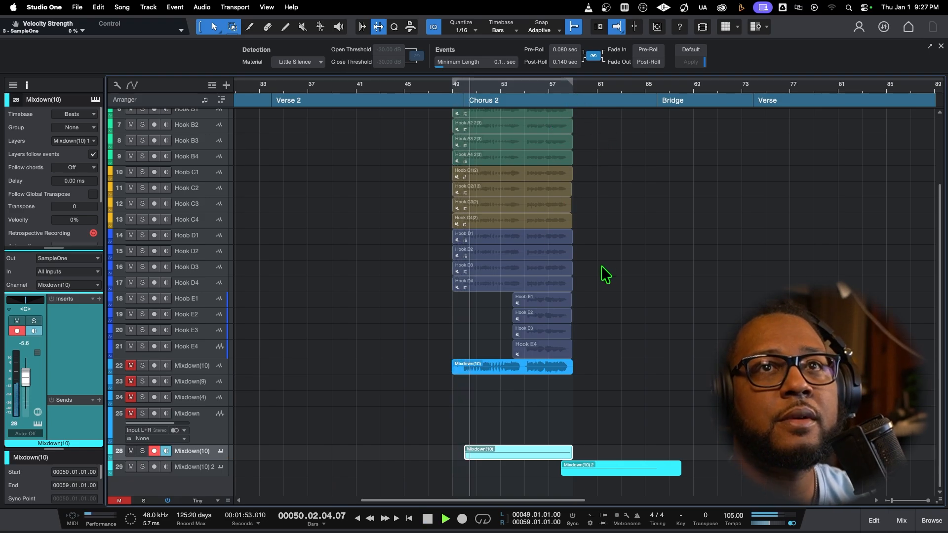
Add an FX 1 send at -20.8 dB to the Mixdown(10) instrument channel and view the send's Beat Delay settings
left_click(901, 520)
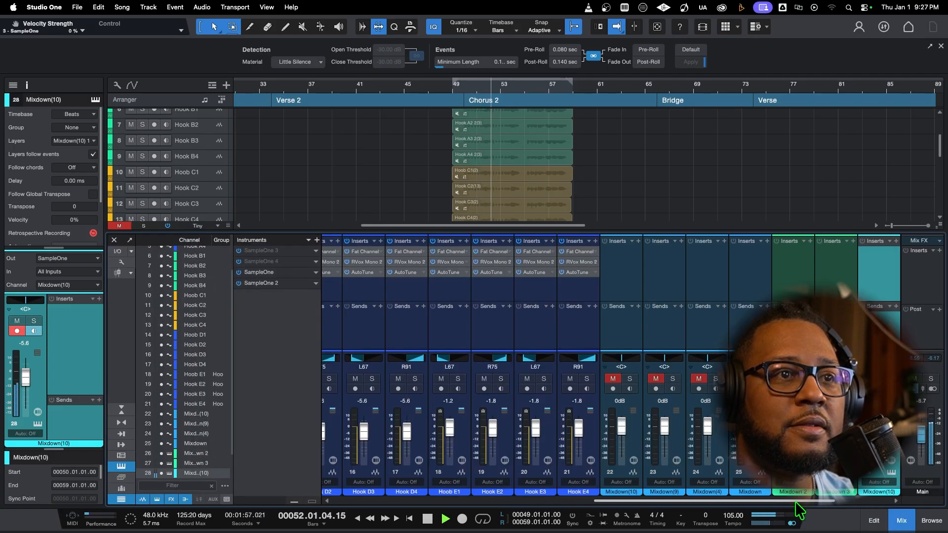
left_click_drag(793, 501, 863, 500)
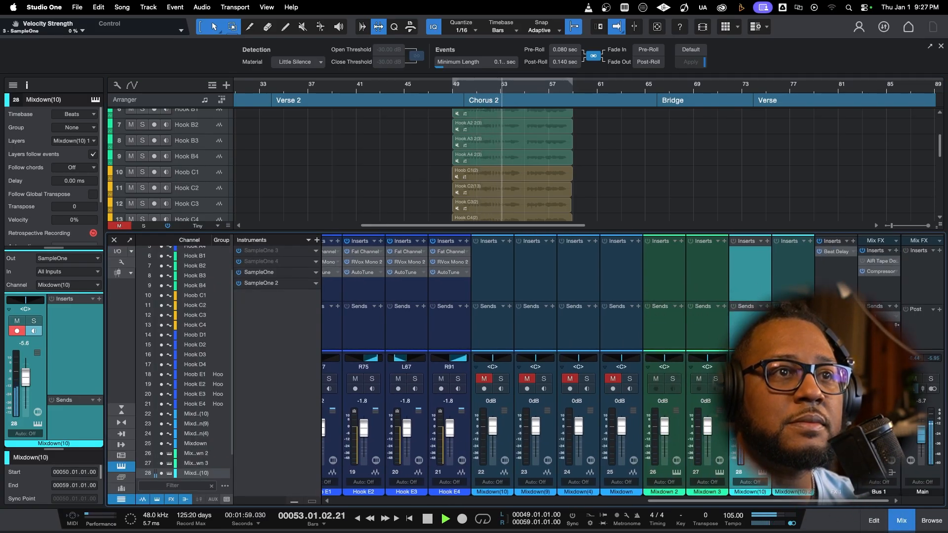
left_click(767, 306)
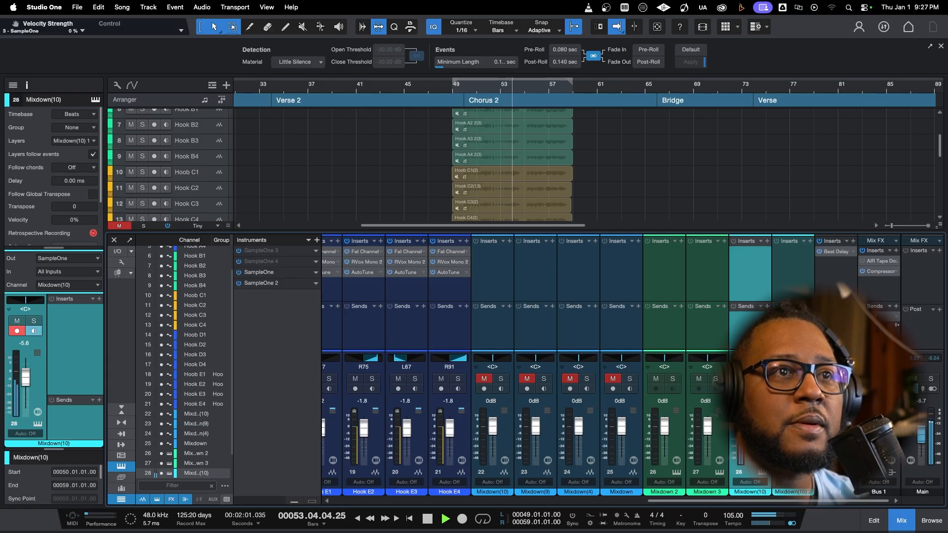
left_click(786, 340)
left_click_drag(753, 325, 745, 328)
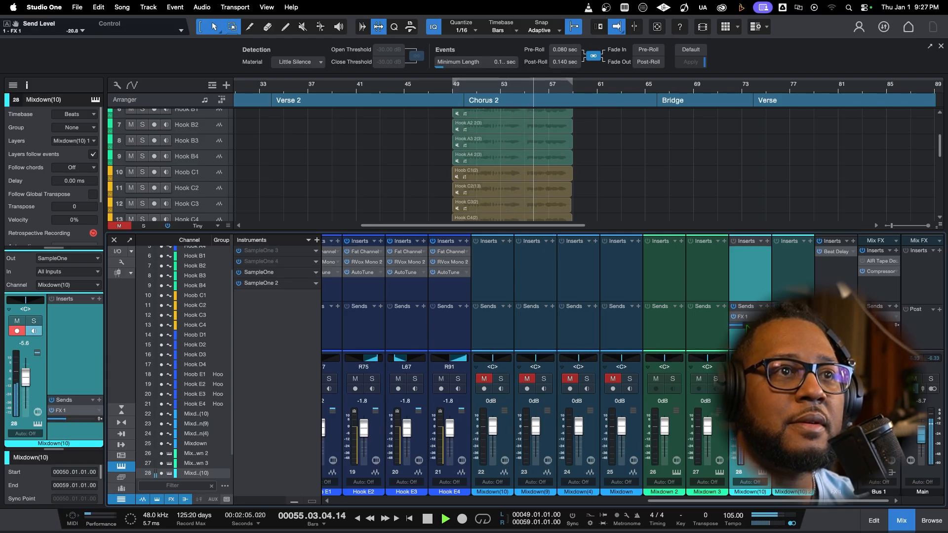
double_click(751, 316)
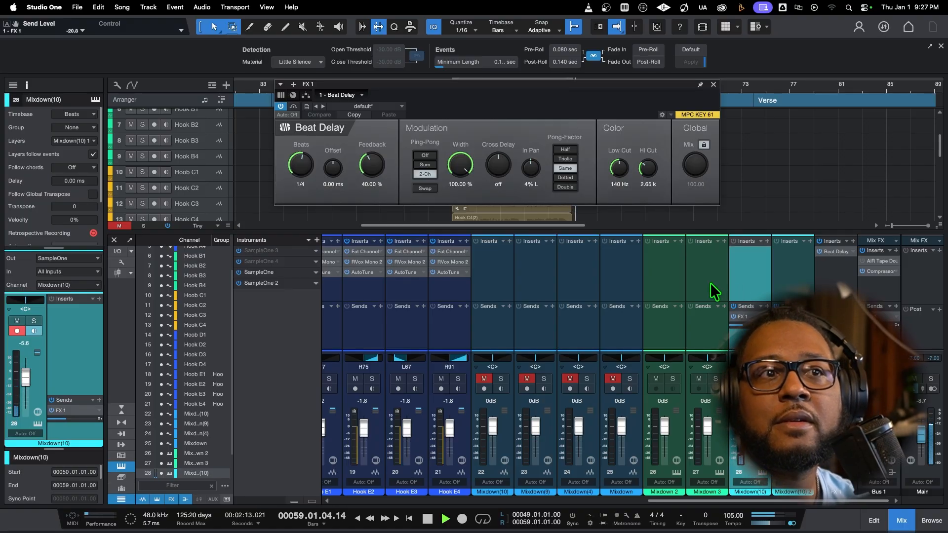
left_click(713, 86)
Stop playback and record a new trigger part at bar 74 on the Mixdown(10) instrument track, starting from bar 71
left_click(905, 223)
left_click_drag(906, 223, 888, 227)
key("space")
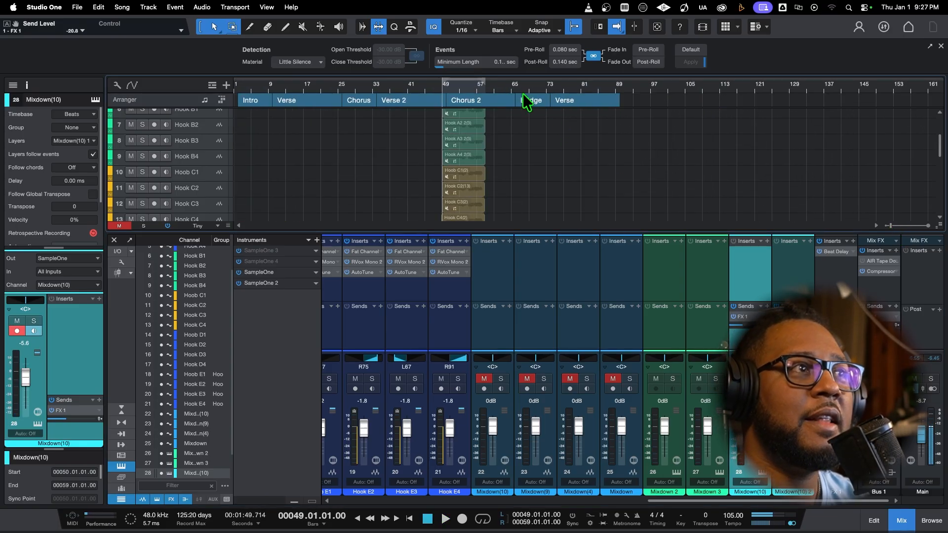
left_click(538, 88)
scroll(531, 161, "down", 8)
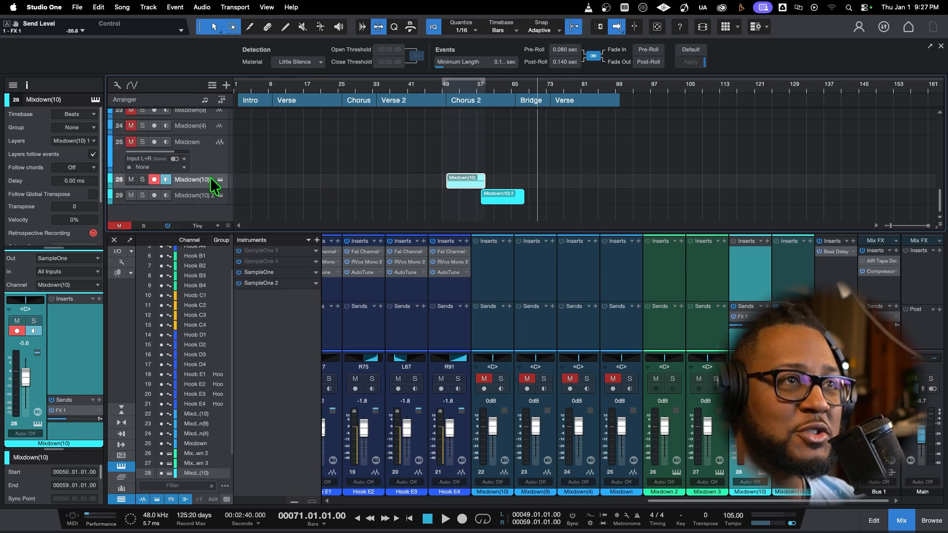
key("space")
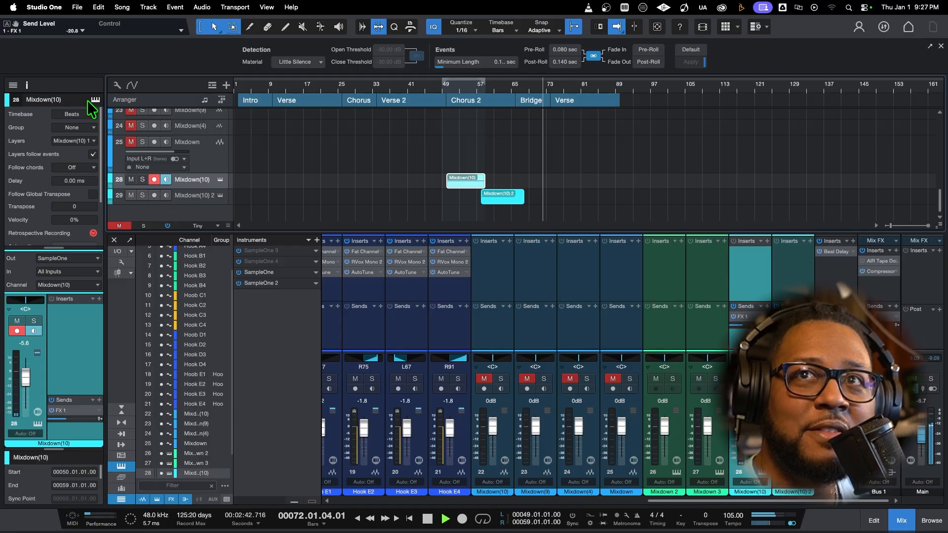
key("KP_Multiply")
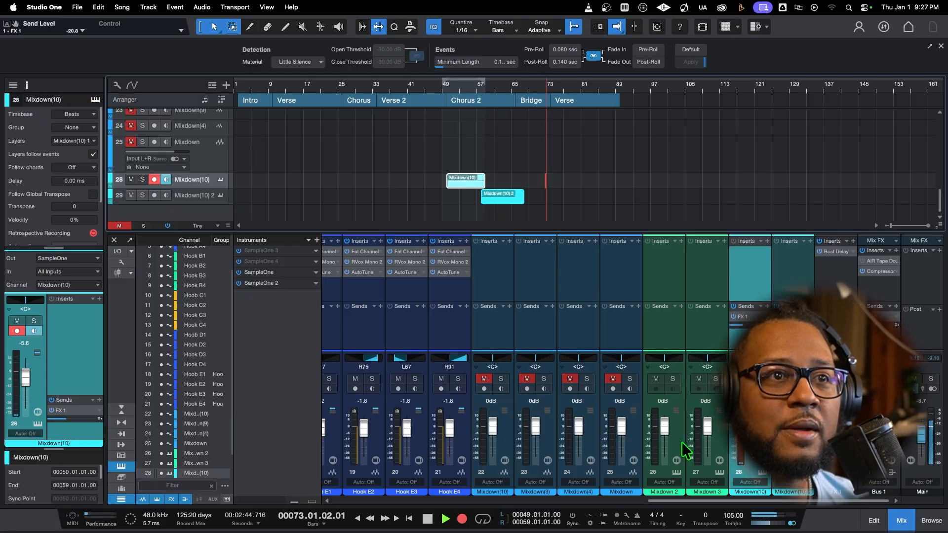
left_click(909, 524)
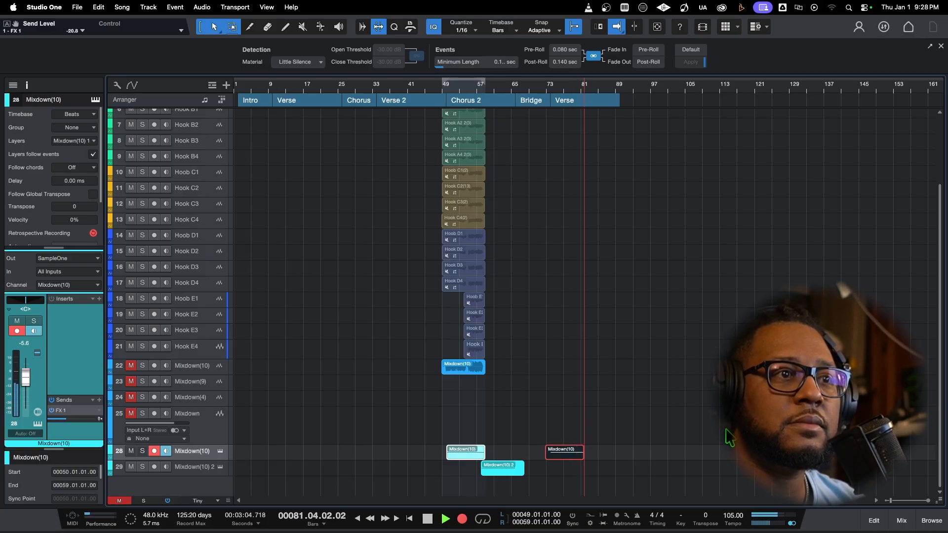
left_click(428, 520)
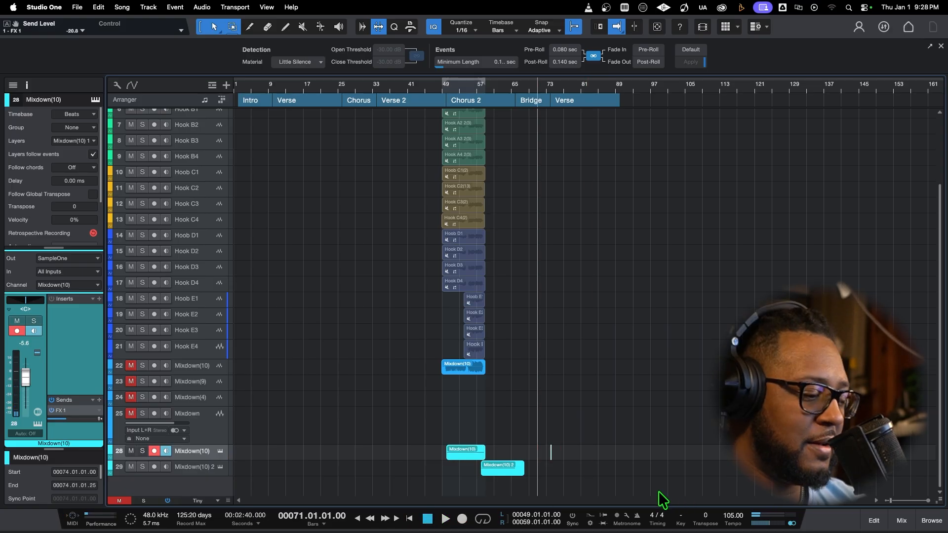
Delete the trigger part at bar 74 and record a new one for the first Chorus on the Mixdown(10) instrument track, starting from bar 25
key("Delete")
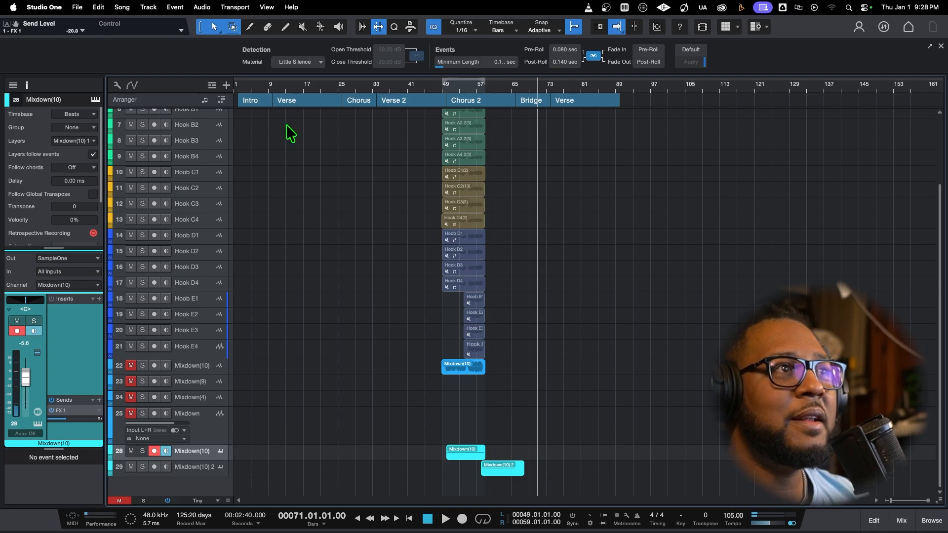
left_click(338, 85)
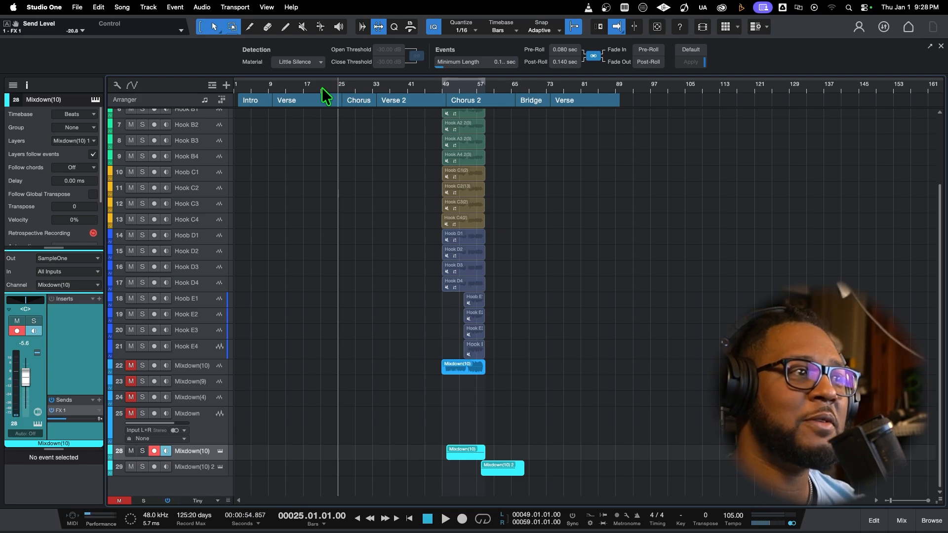
key("KP_Multiply")
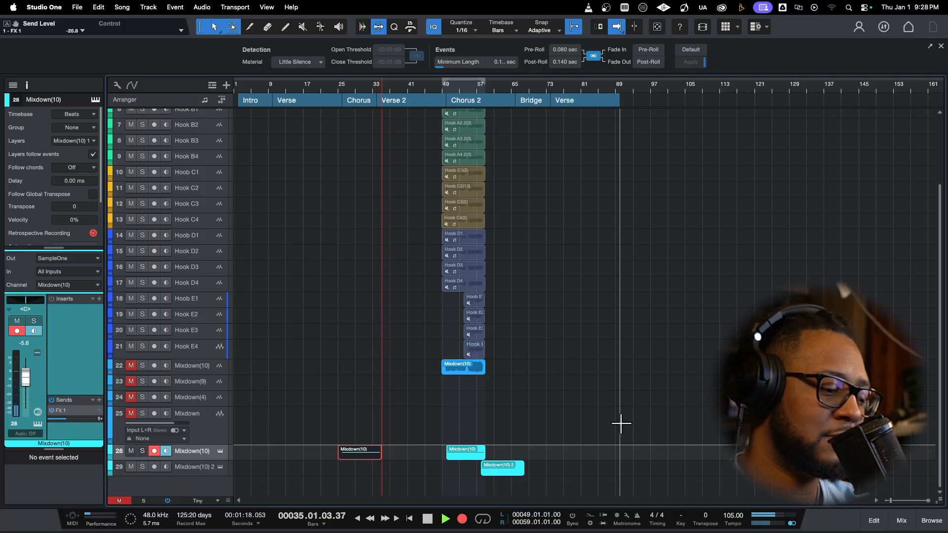
key("space")
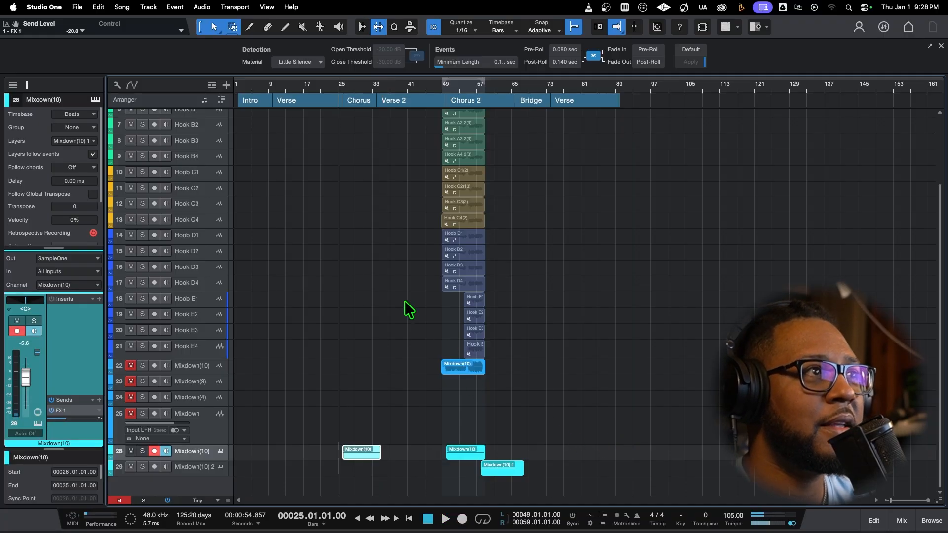
Duplicate the Mixdown(10) 2 instrument track completely and delete the copied part from the duplicate
left_click(202, 467)
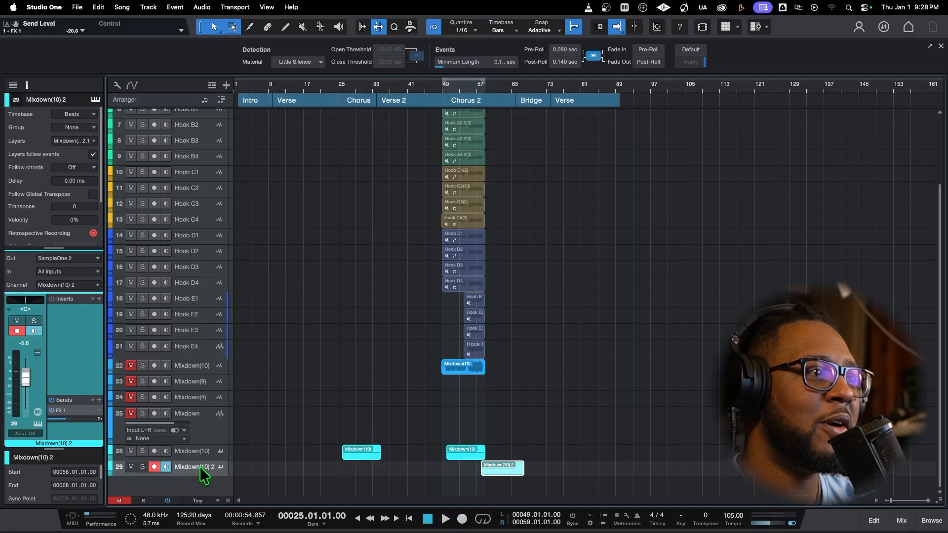
right_click(201, 467)
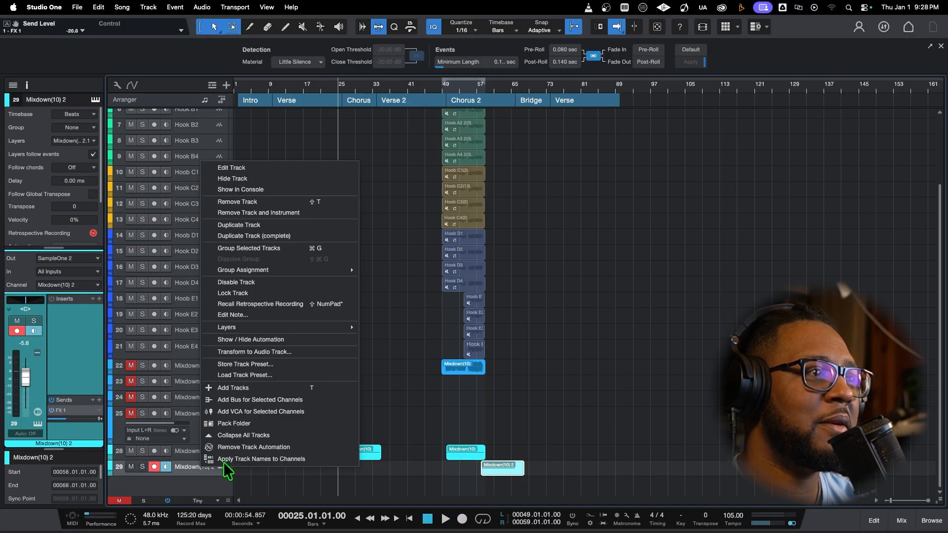
left_click(308, 236)
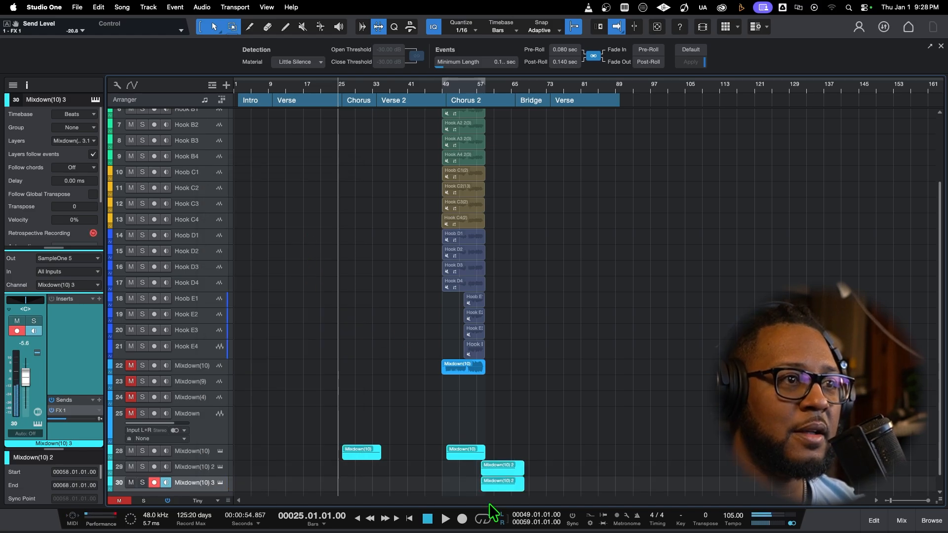
key("Delete")
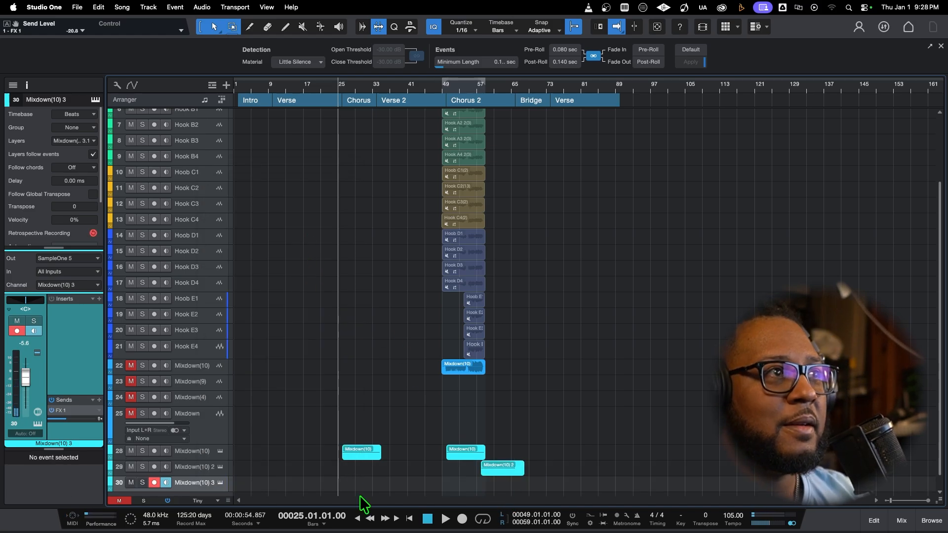
Return to the song start and trim the sample in the Mixdown(10) 3 track's SampleOne to start at 717085 and end at 843500
left_click(428, 518)
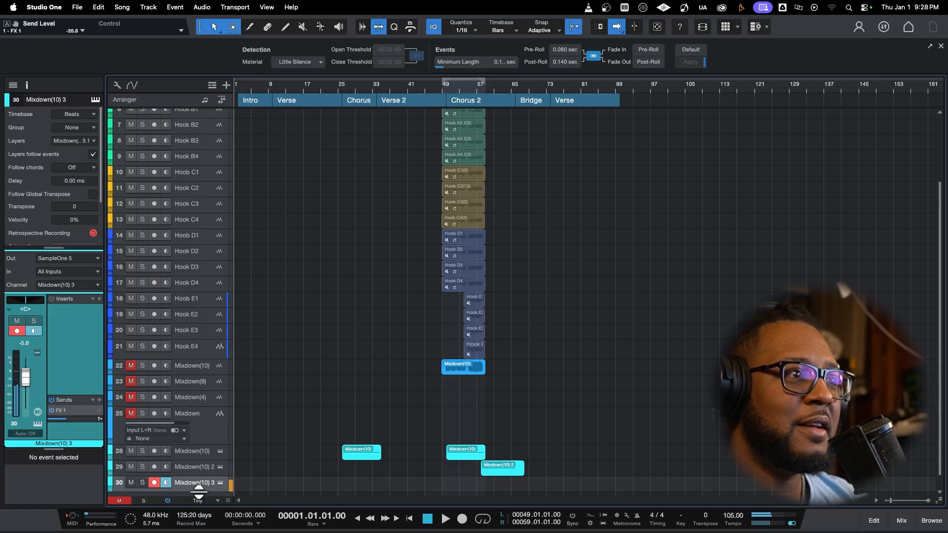
left_click(218, 483)
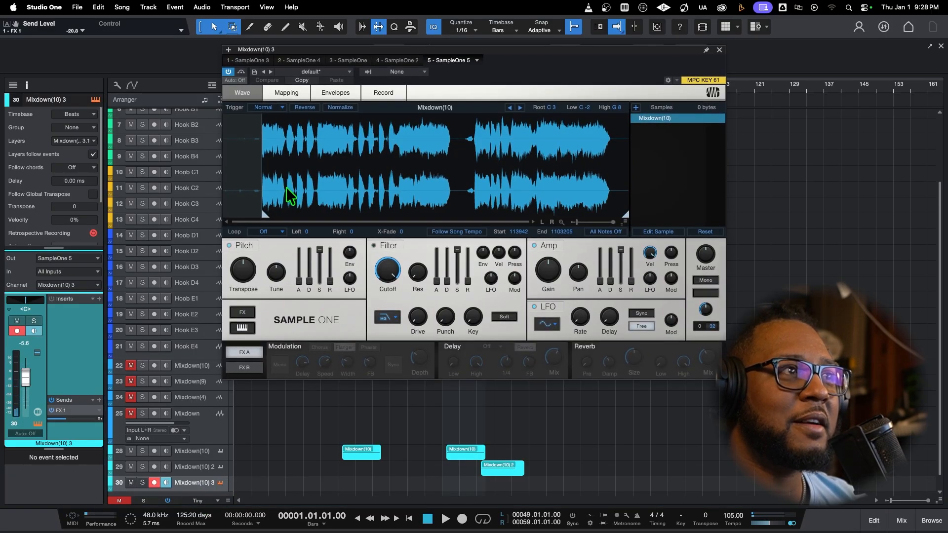
left_click_drag(267, 218, 489, 209)
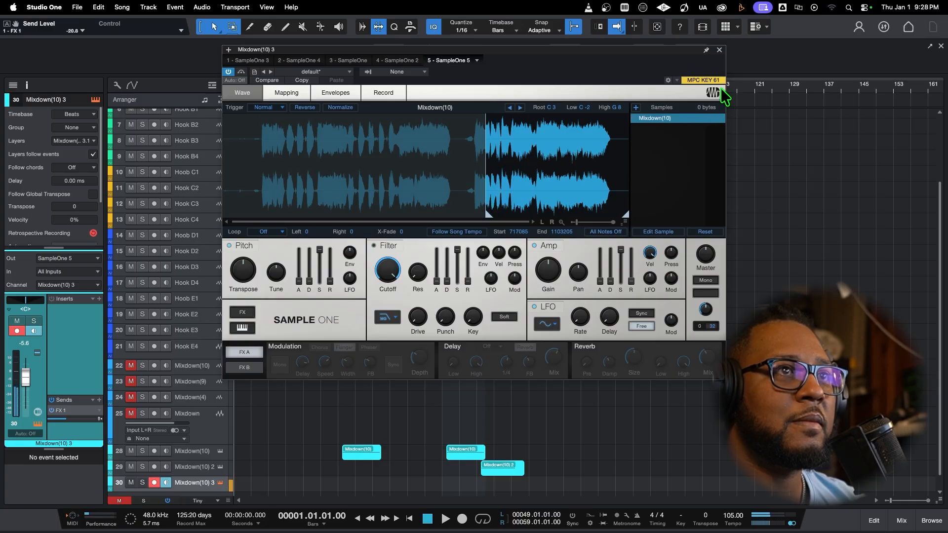
left_click(720, 51)
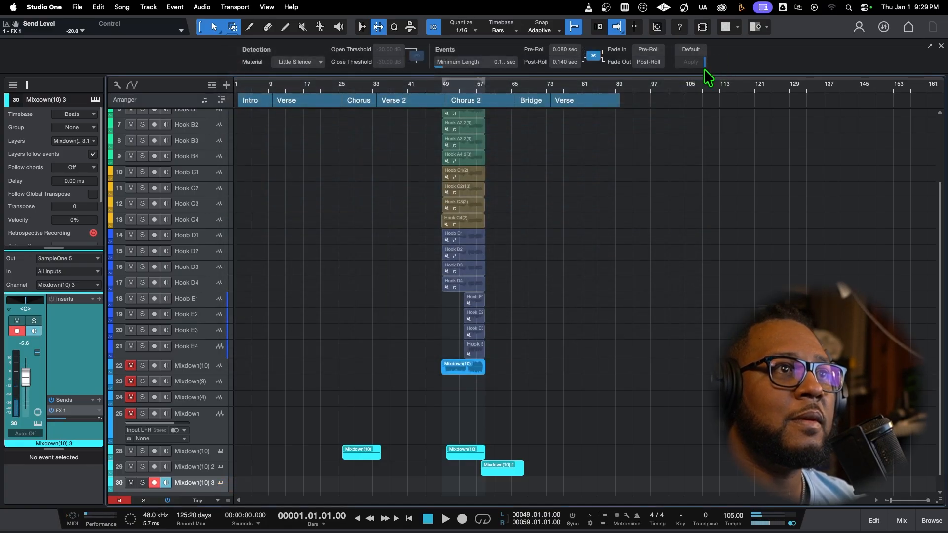
left_click(219, 482)
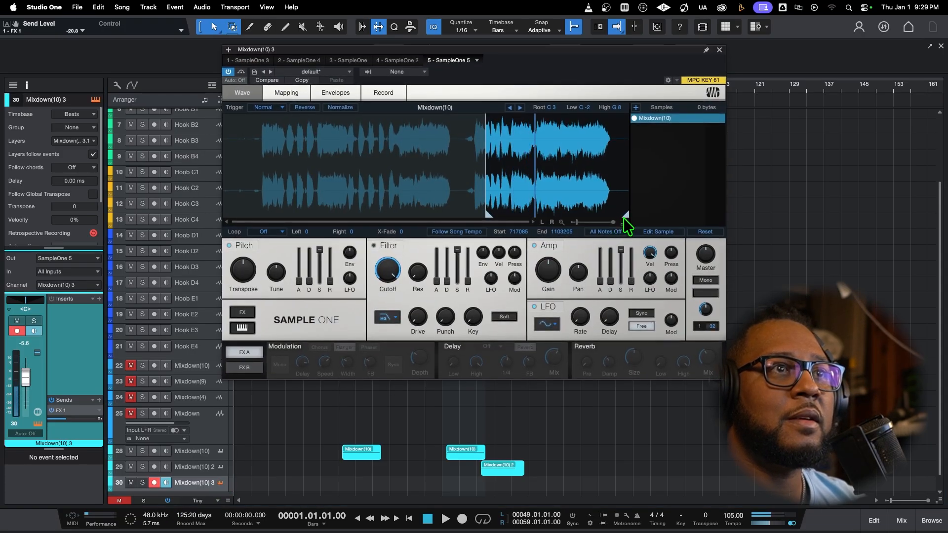
mouse_move(623, 218)
left_mouse_down()
mouse_move(529, 218)
mouse_move(531, 226)
mouse_move(581, 224)
mouse_move(512, 217)
left_mouse_up()
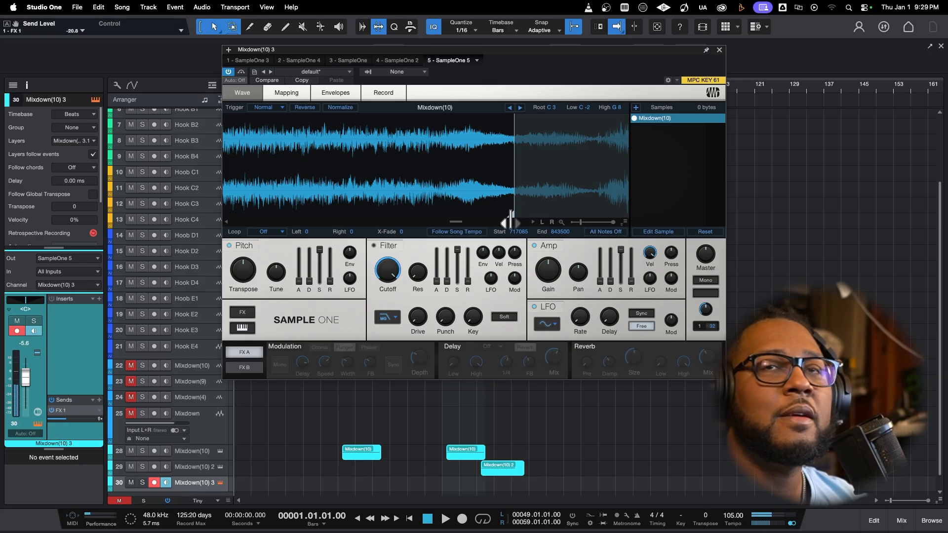
left_click_drag(581, 221, 575, 222)
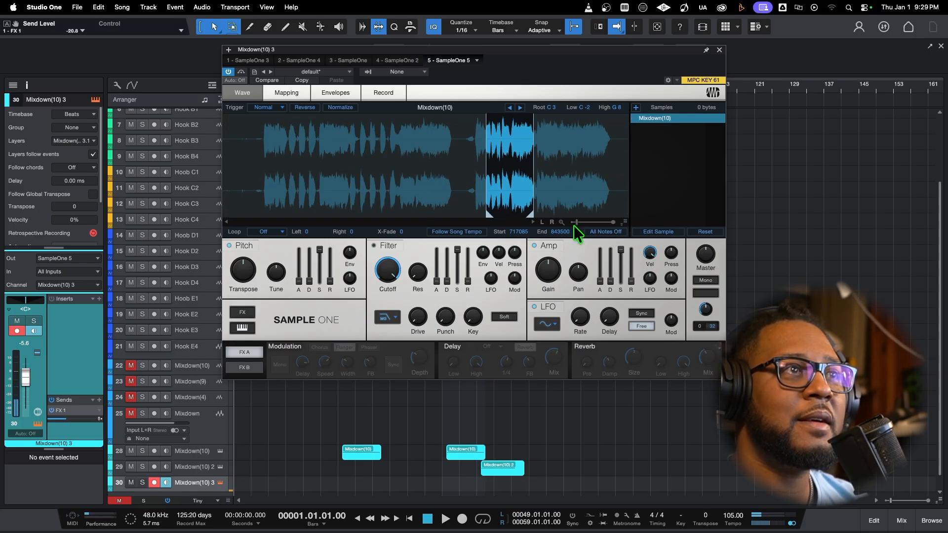
left_click(442, 519)
left_click(719, 50)
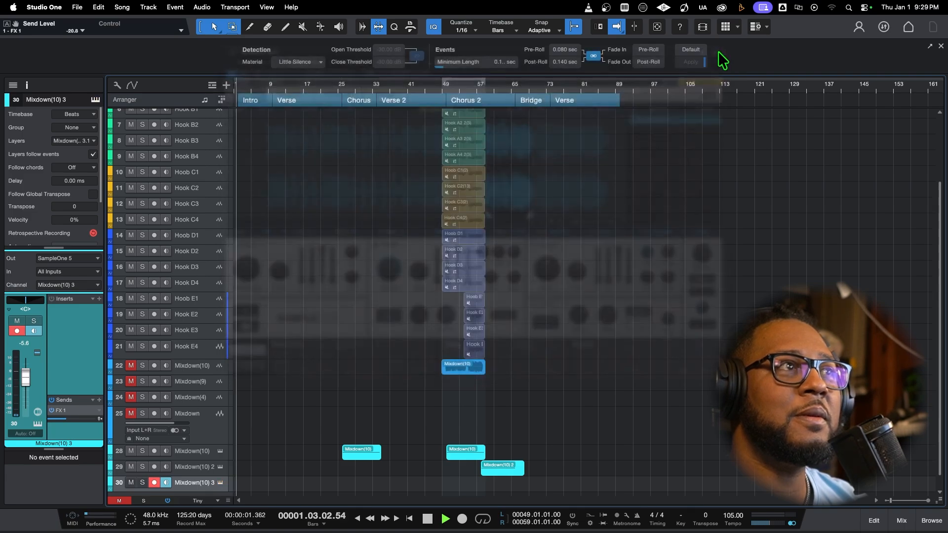
left_click(427, 521)
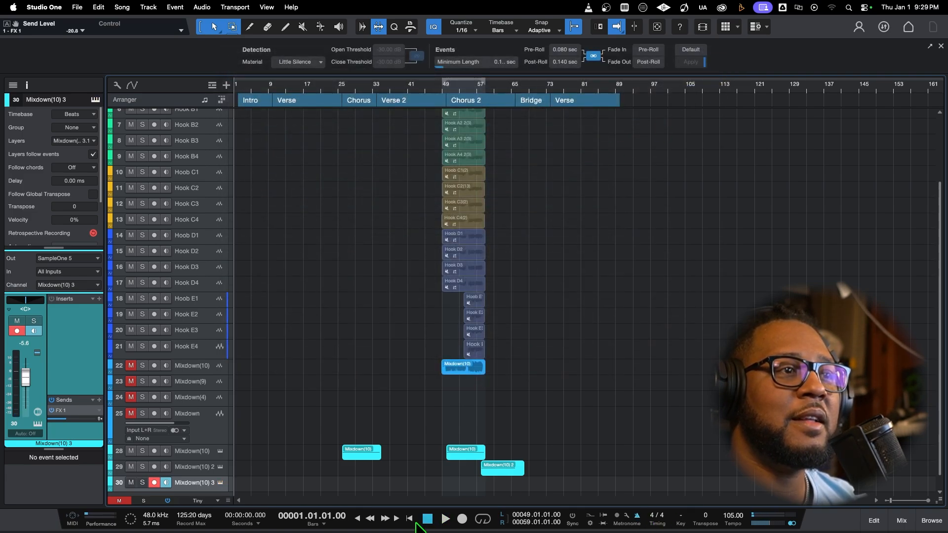
left_click(461, 519)
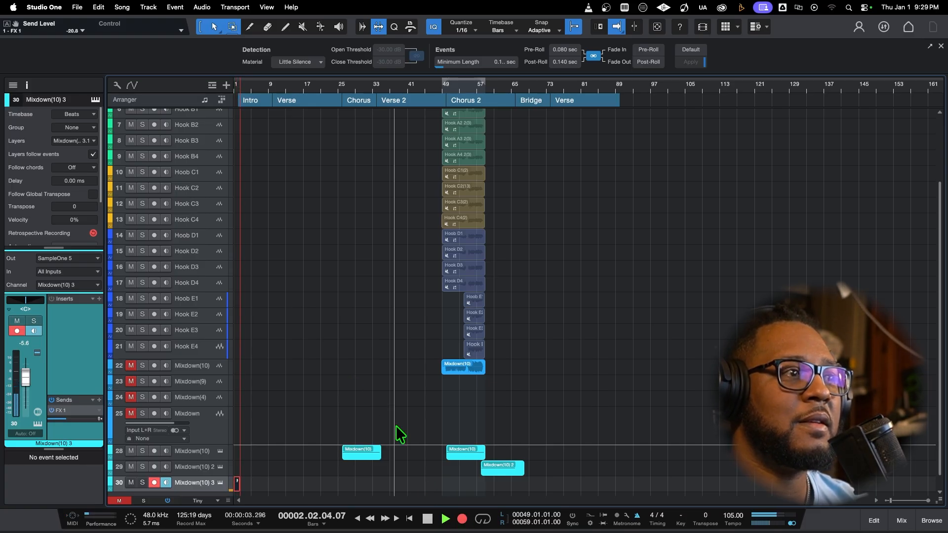
key("space")
key("space")
key("space")
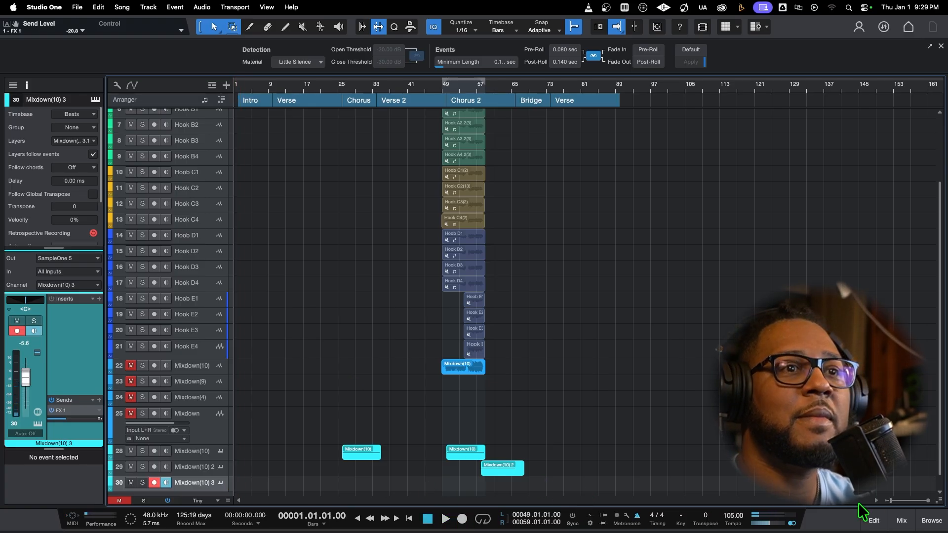
Try recording a trigger part from bar 1 on the Mixdown(10) 3 track and delete the take
left_click_drag(904, 499, 893, 499)
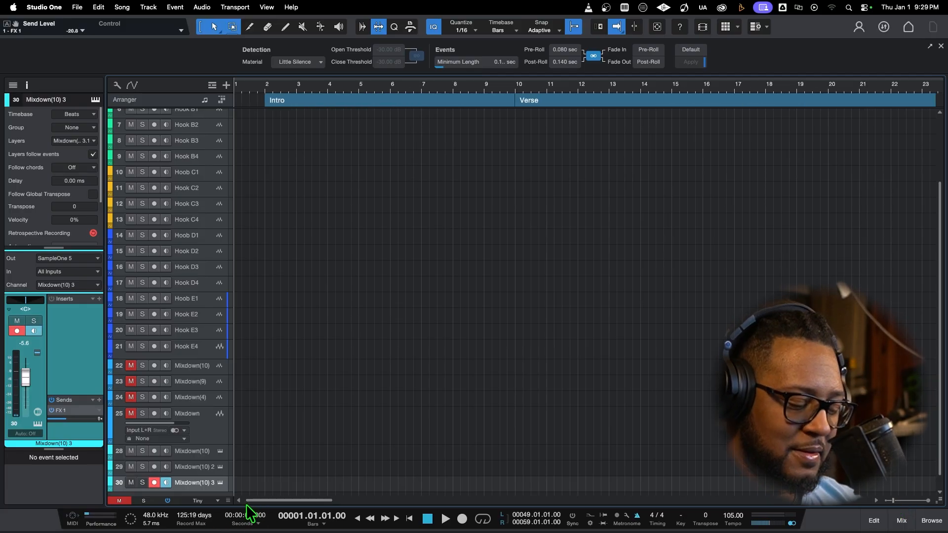
mouse_move(250, 532)
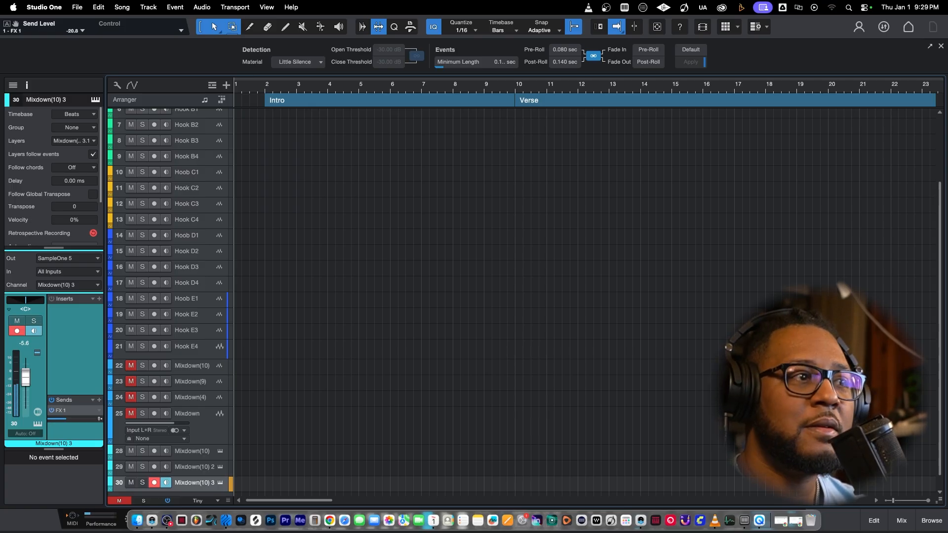
left_click(220, 483)
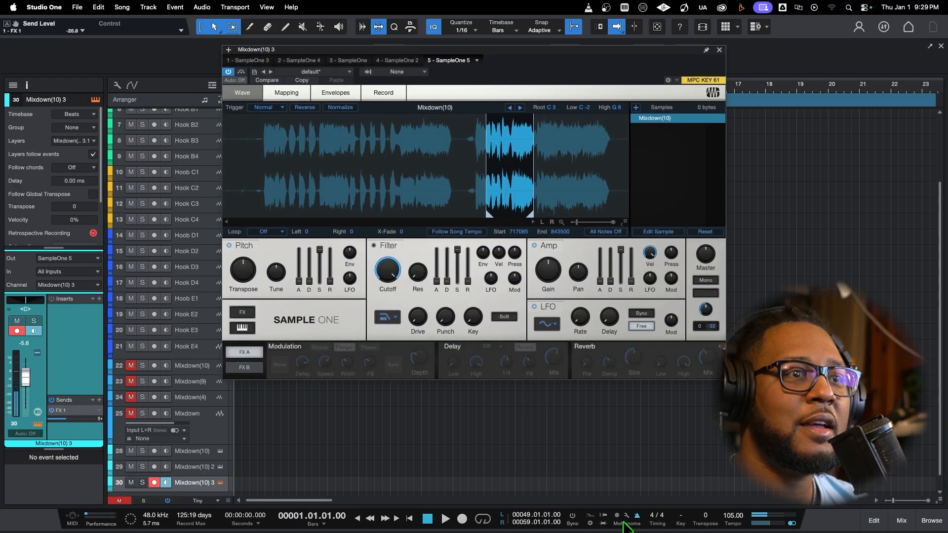
left_click(463, 519)
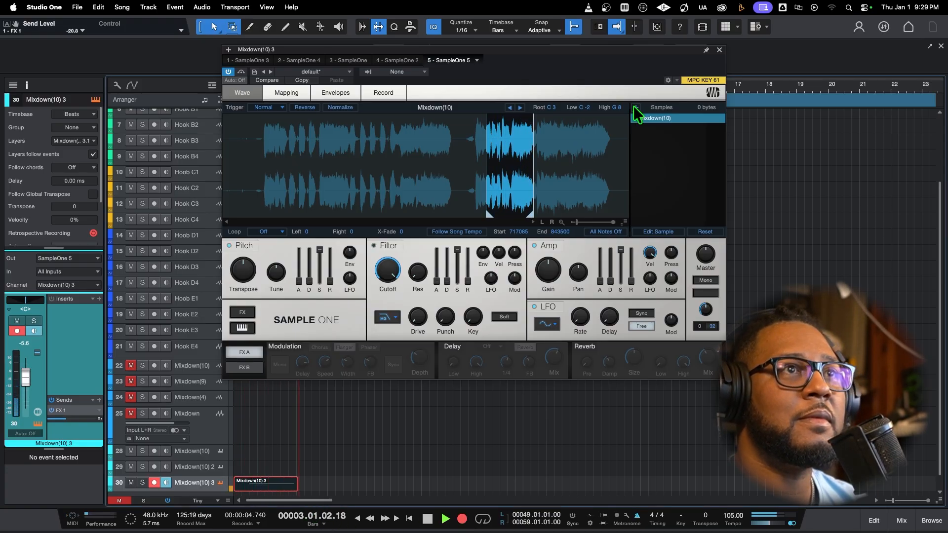
left_click(719, 50)
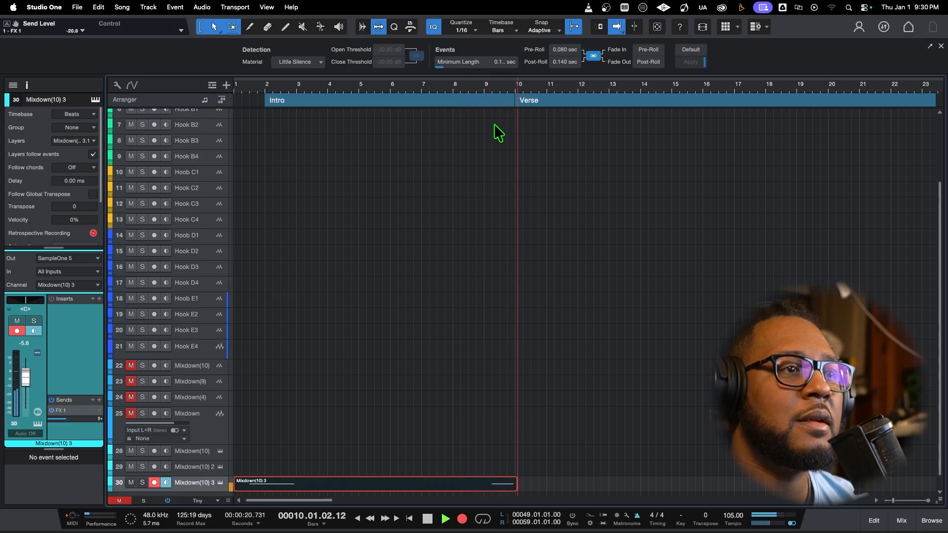
key("space")
left_click_drag(514, 487, 449, 485)
key("Delete")
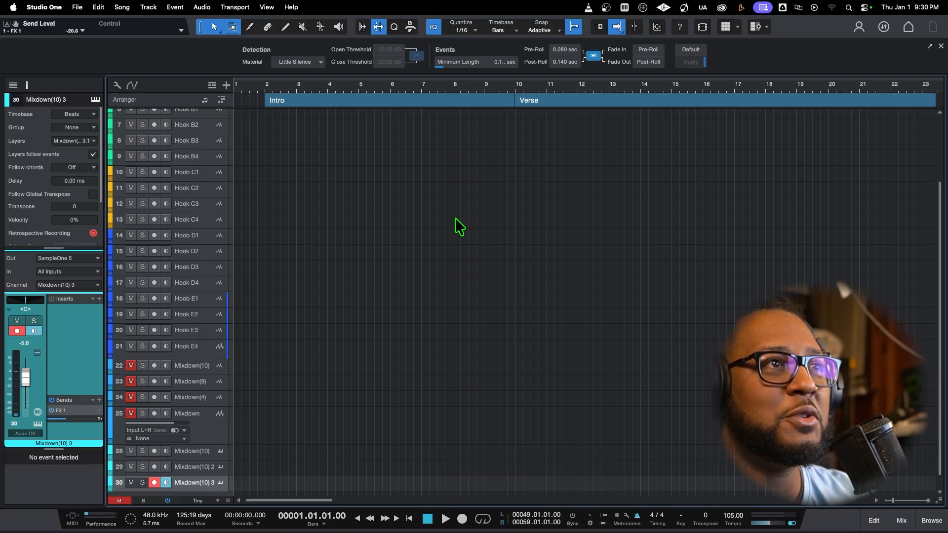
Record a new trigger part for the Intro on the Mixdown(10) 3 track, starting from bar 1
left_click(446, 89)
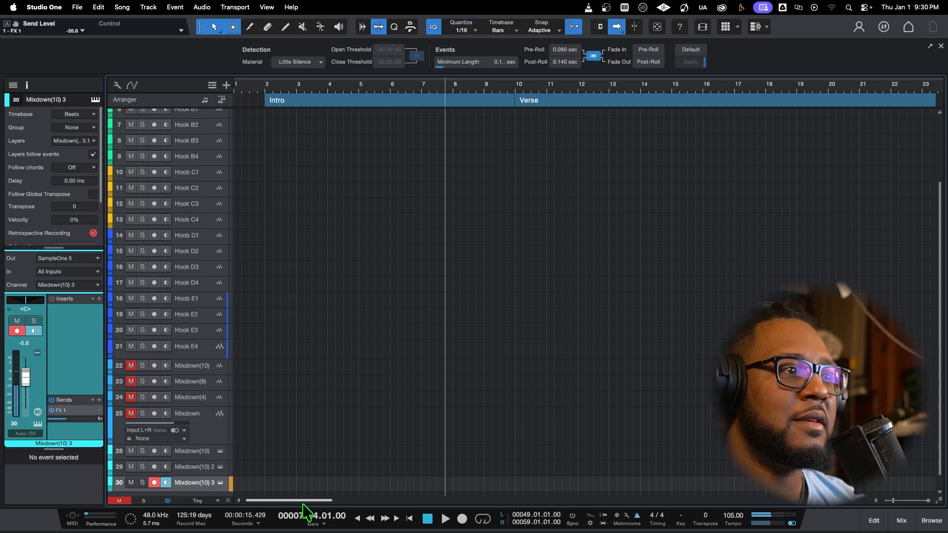
left_click(410, 519)
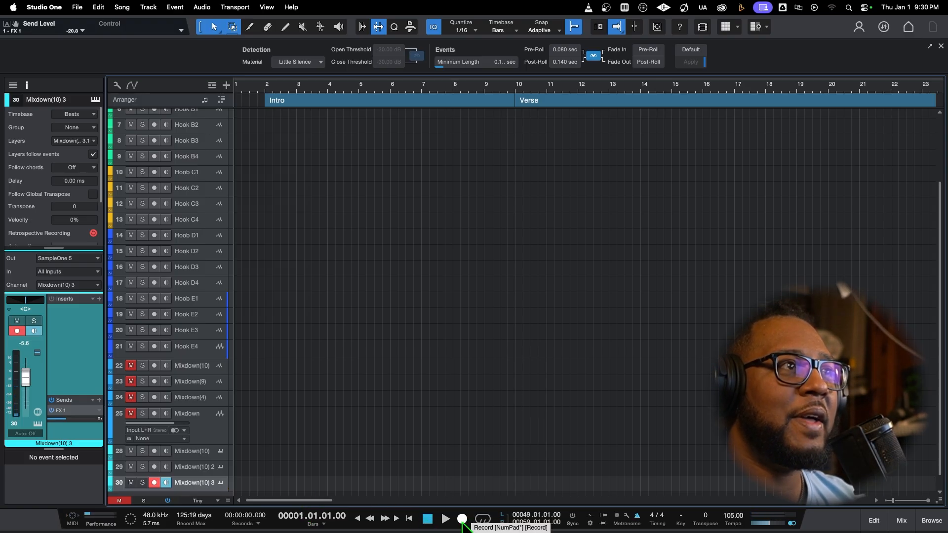
left_click(462, 518)
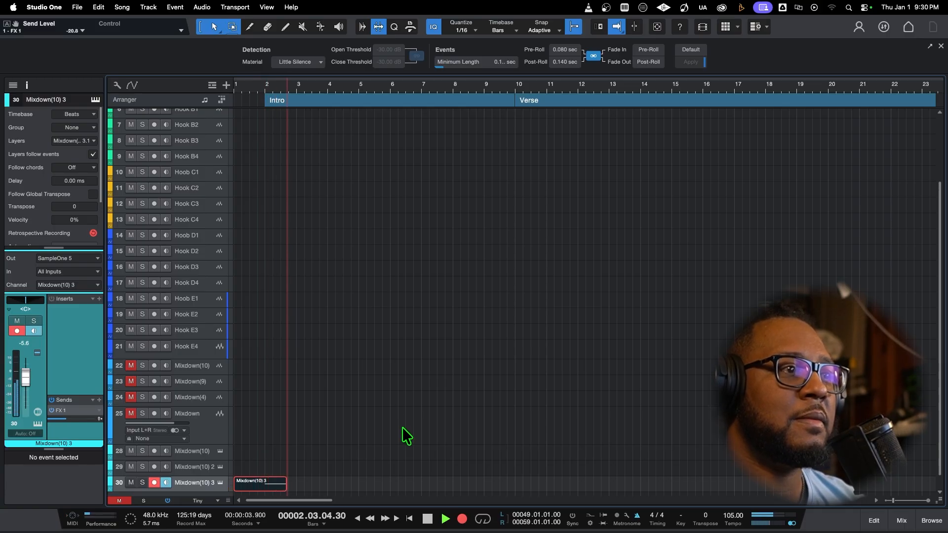
key("space")
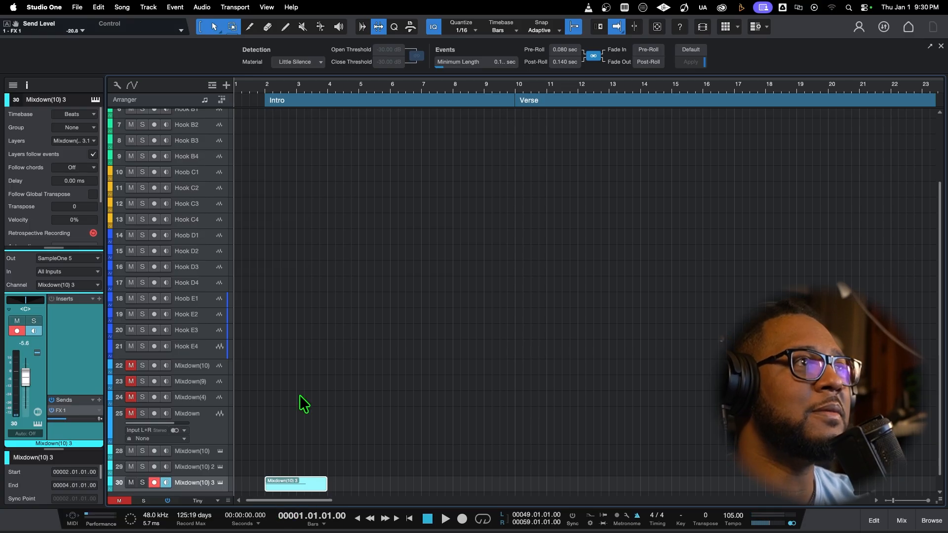
Move the recorded Mixdown(10) 3 part to bar 1, trim it to end at bar 2, and play it back
left_click_drag(303, 482, 271, 489)
key("space")
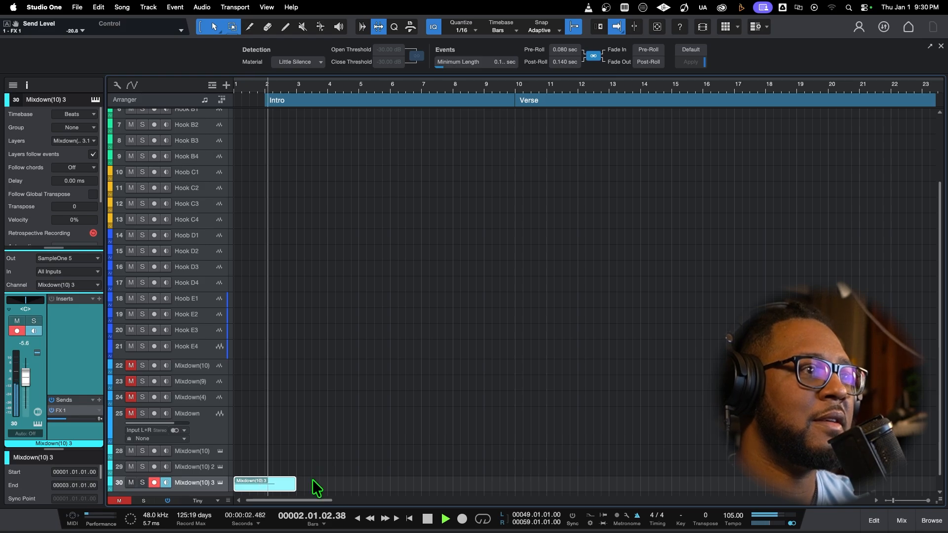
key("space")
left_click_drag(295, 489, 266, 492)
key("space")
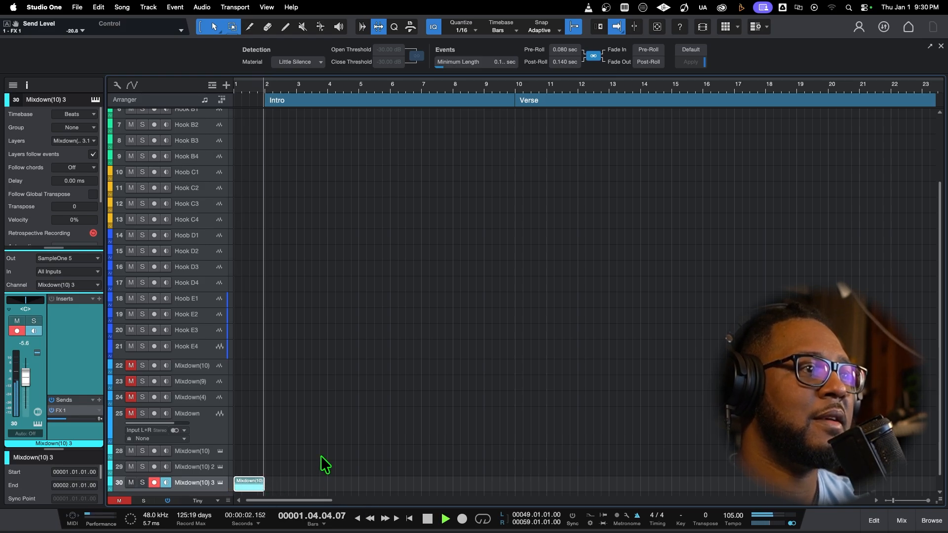
Open the Mixdown(10) 3 part in the note editor and play the song from the start to check its trigger note
double_click(251, 485)
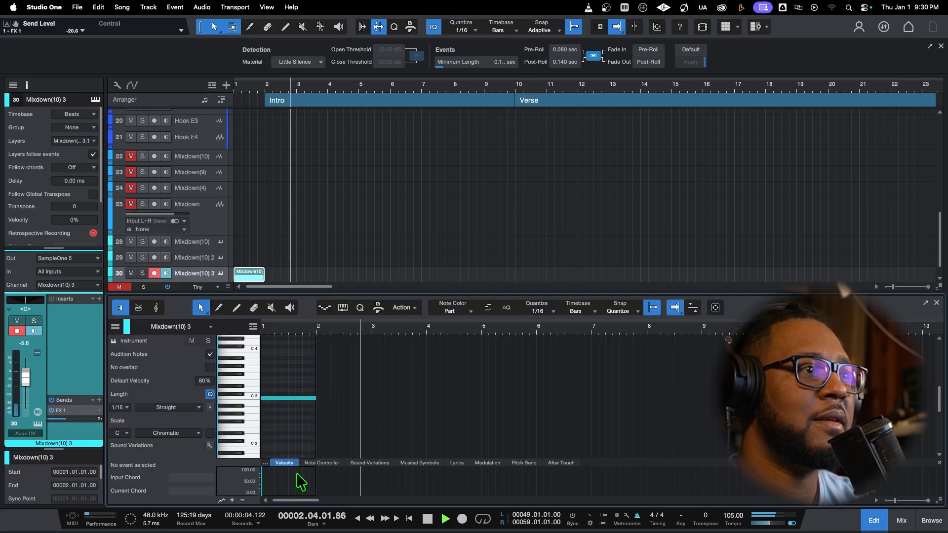
key("space")
key("space")
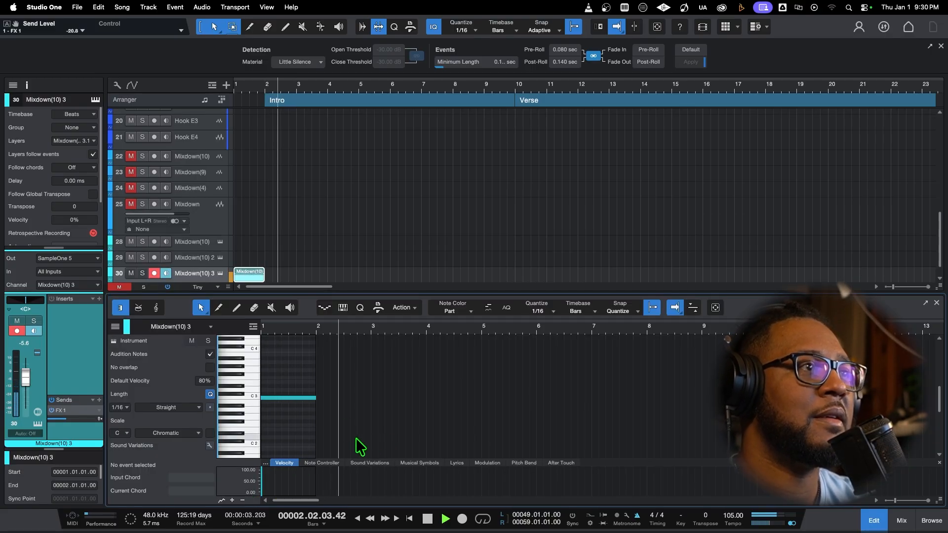
key("space")
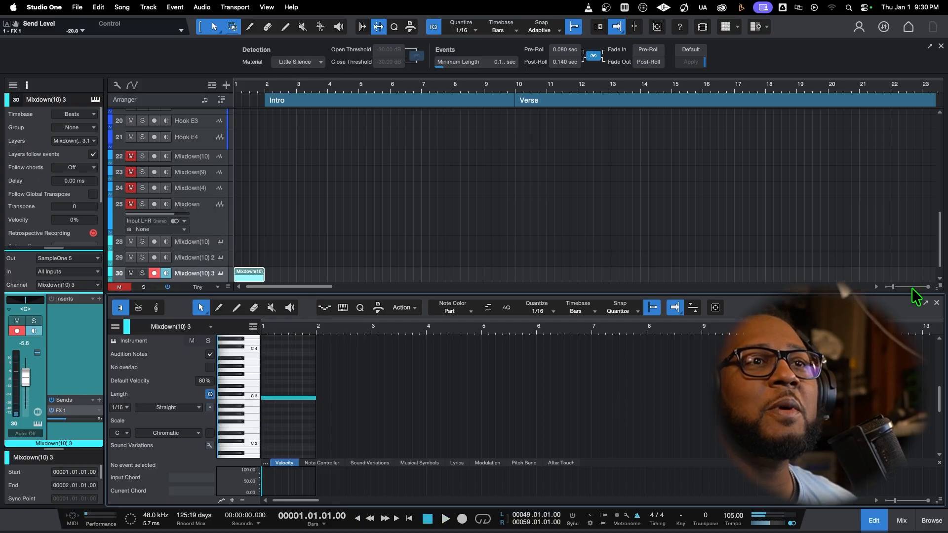
Look over the mixer channels, close the mixer, and view the arrangement from the Intro to Chorus 2
left_click(898, 286)
left_click(900, 521)
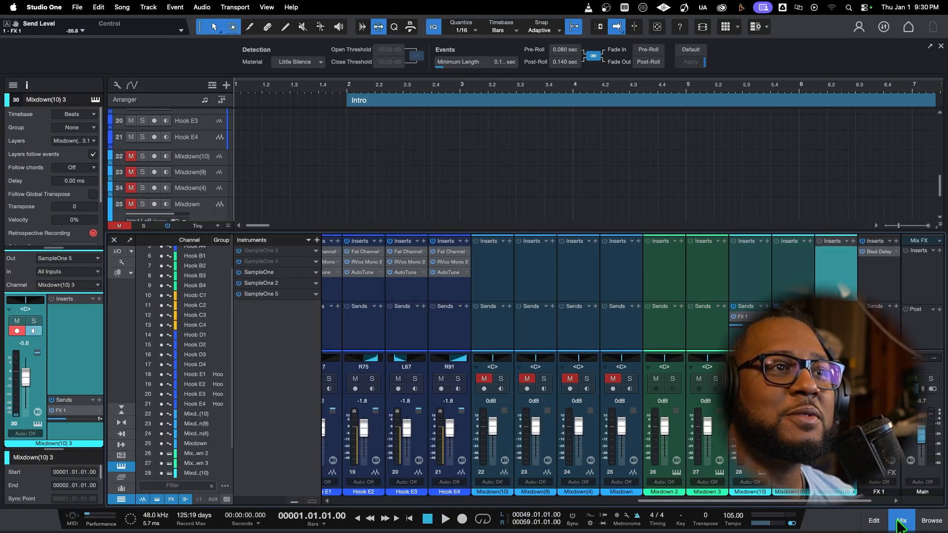
mouse_move(700, 521)
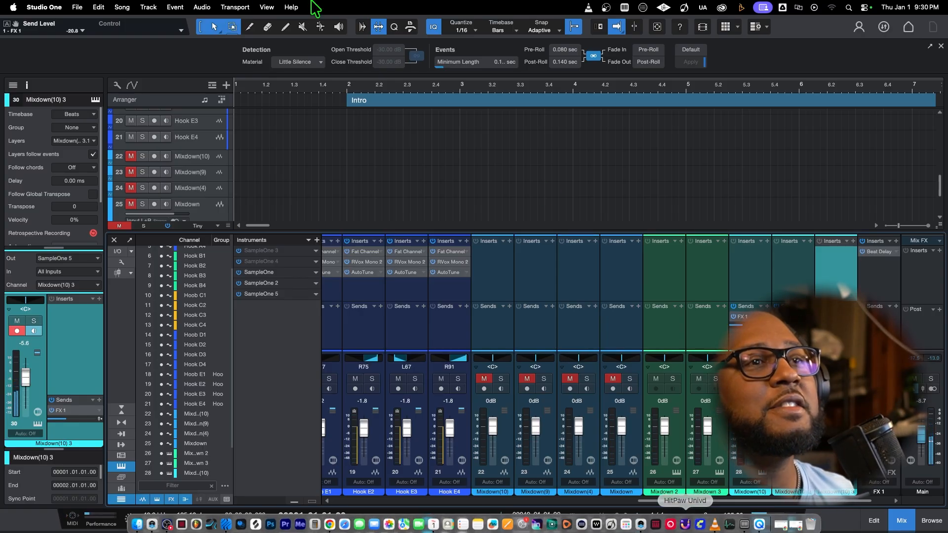
left_click(902, 520)
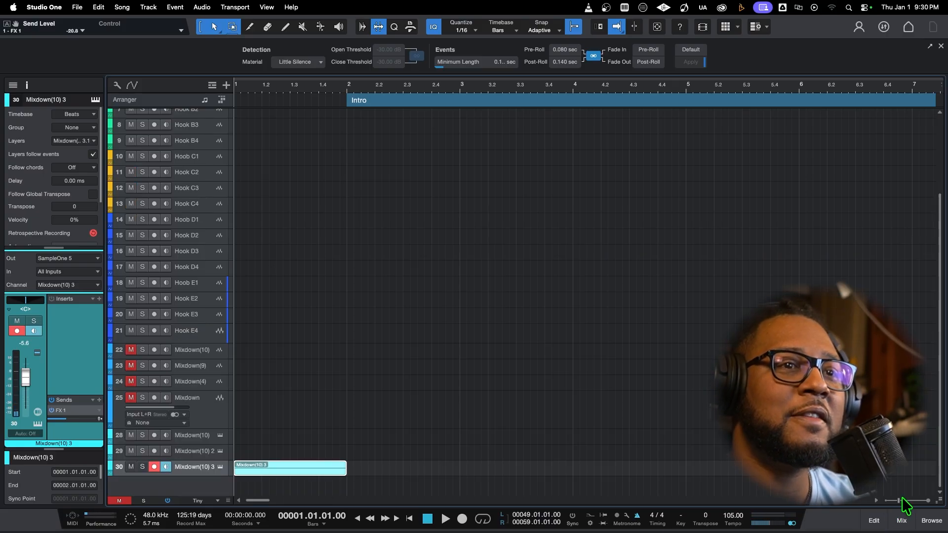
left_click_drag(902, 498, 892, 506)
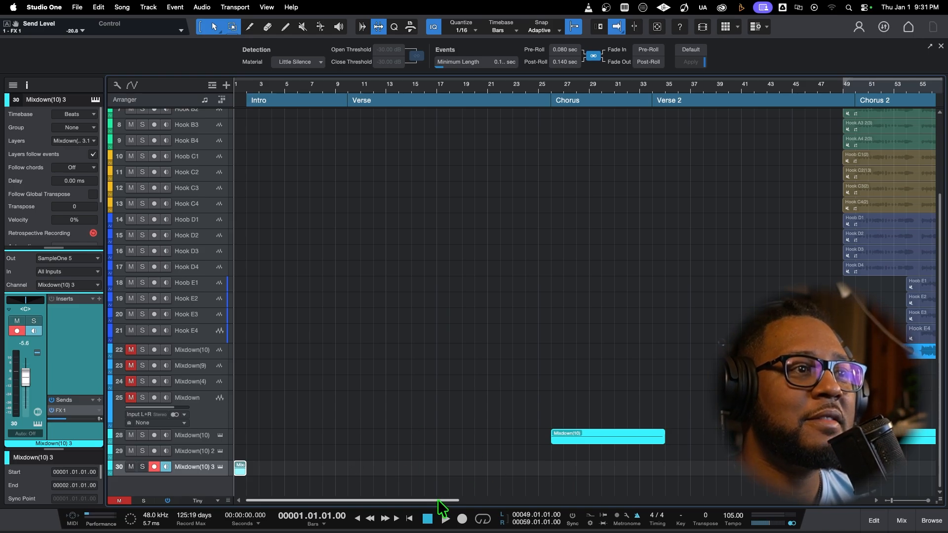
left_click_drag(438, 500, 356, 476)
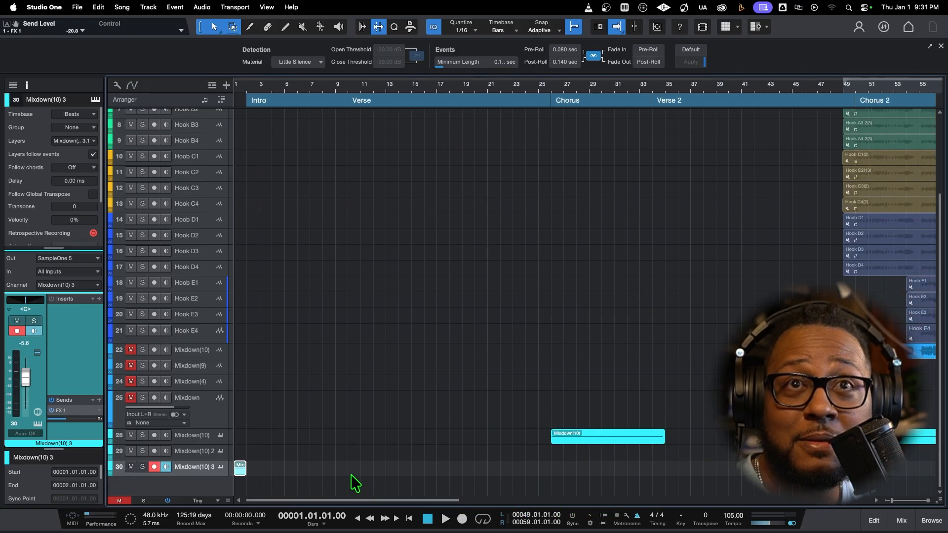